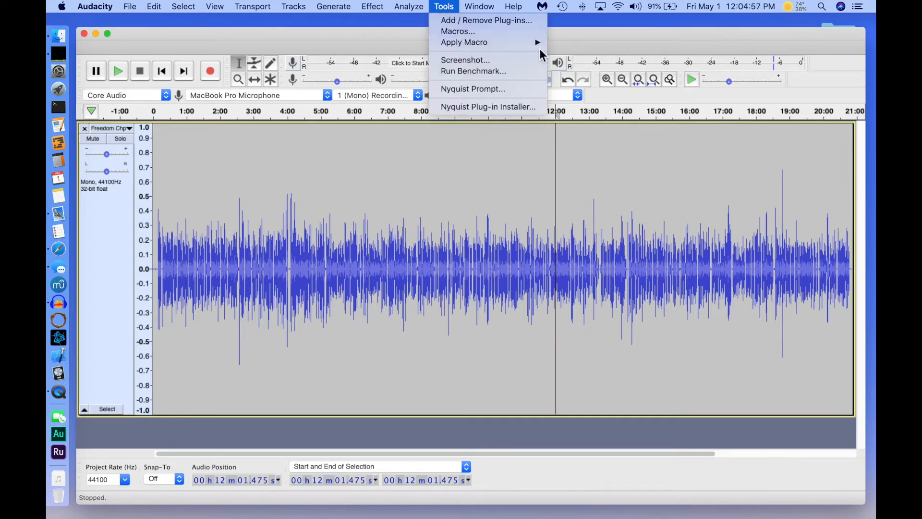
{"action": "mouse_move", "coordinate": [409, 7]}
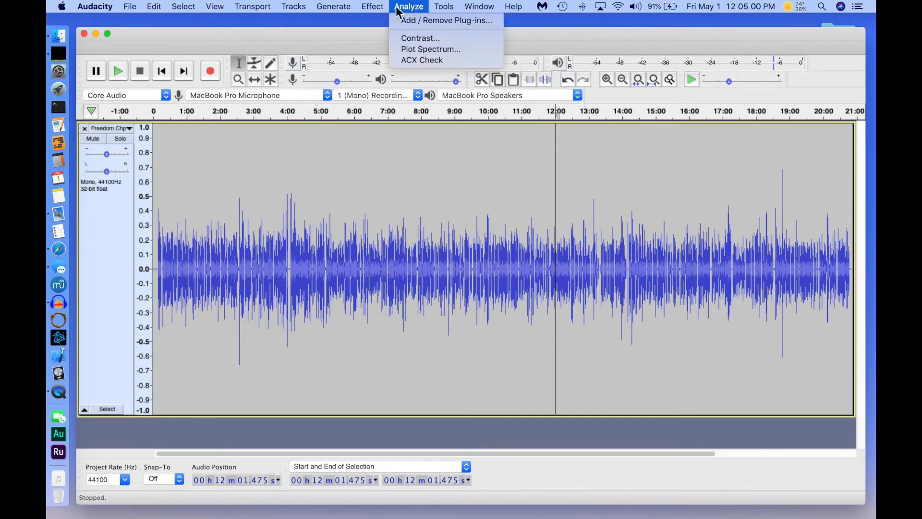
{"action": "left_click", "coordinate": [453, 197]}
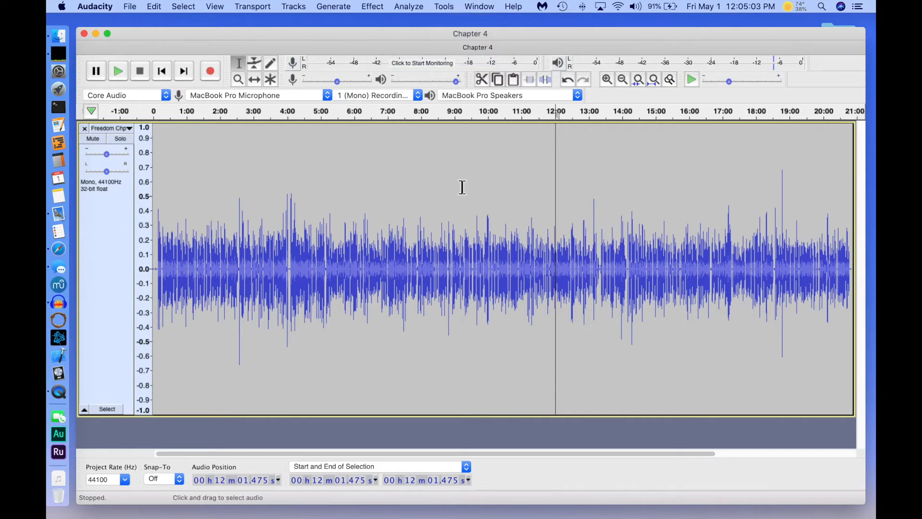
Try amplifying the part of the track from about 6:38 to 10:59, and undo the amplification.
{"action": "left_click_drag", "start_coordinate": [520, 255], "coordinate": [375, 264]}
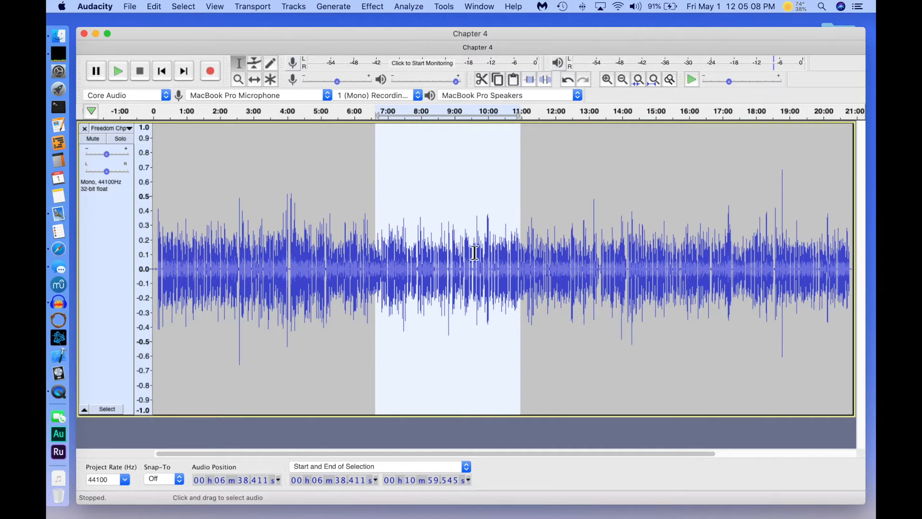
{"action": "left_click", "coordinate": [388, 7]}
{"action": "left_click", "coordinate": [384, 55]}
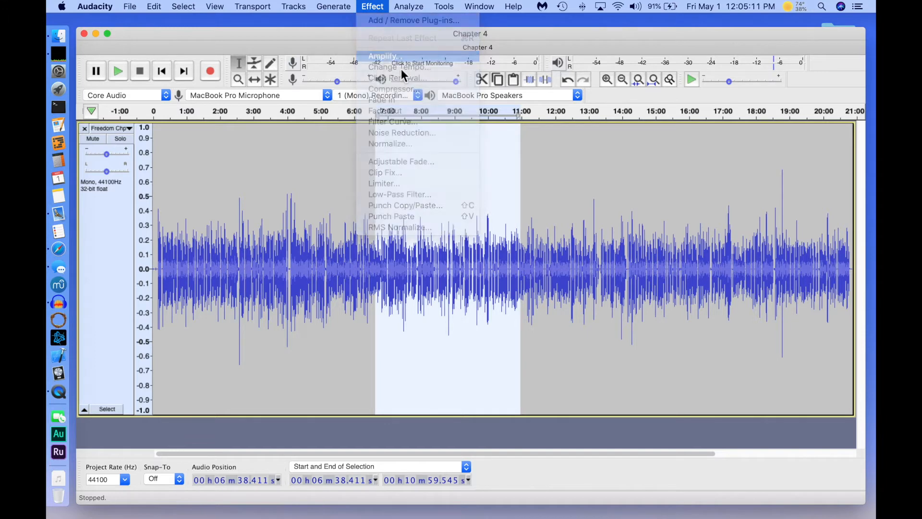
{"action": "left_click", "coordinate": [581, 309]}
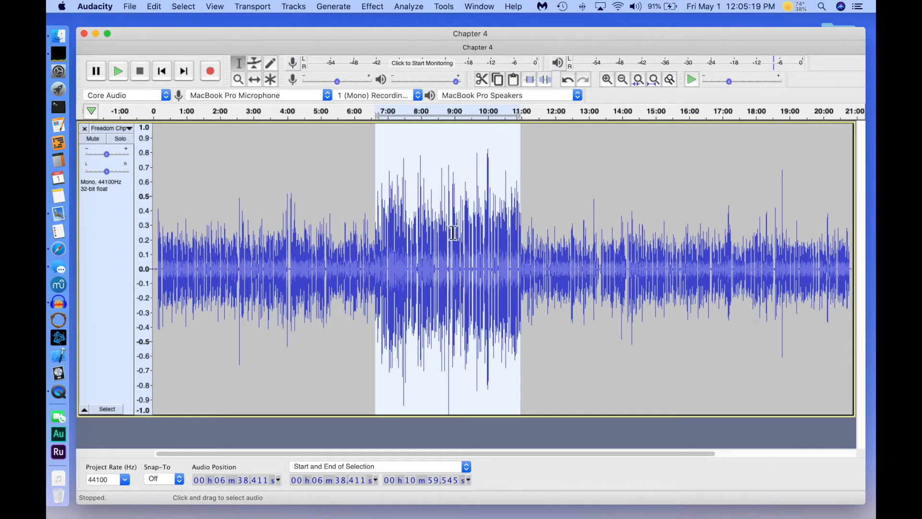
{"action": "key", "text": "super+z"}
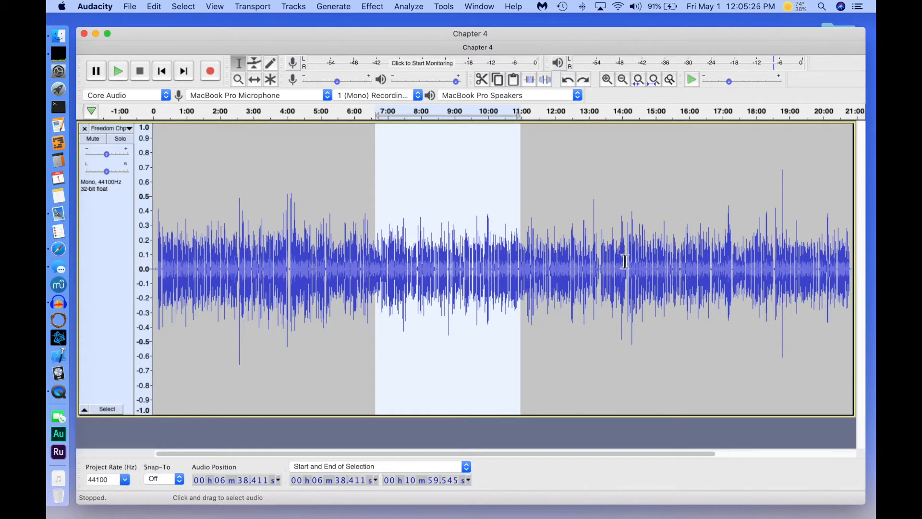
Select the whole audio track, from its start to its end.
{"action": "left_click", "coordinate": [610, 293]}
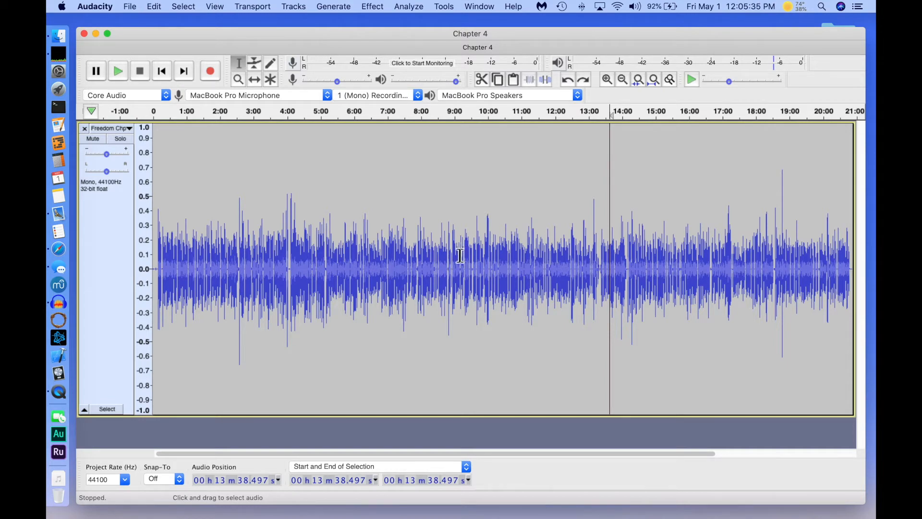
{"action": "key", "text": "super+a"}
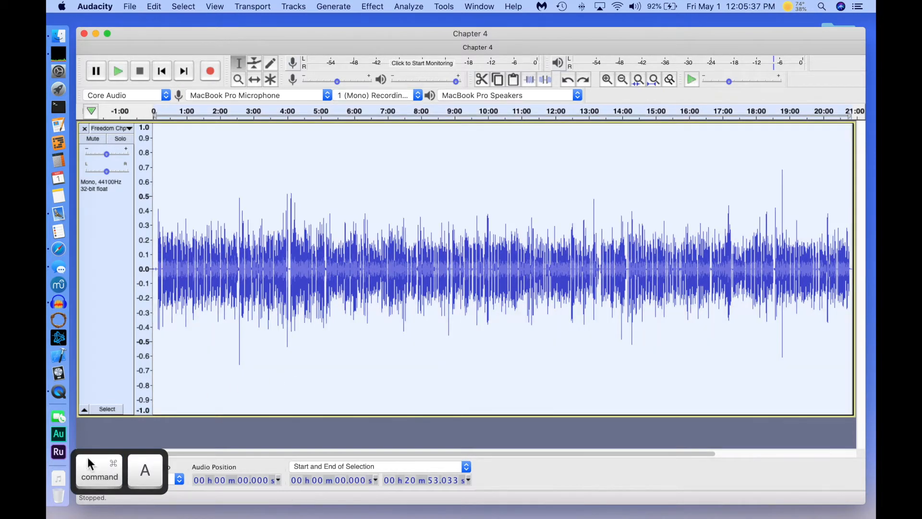
{"action": "left_click", "coordinate": [380, 270]}
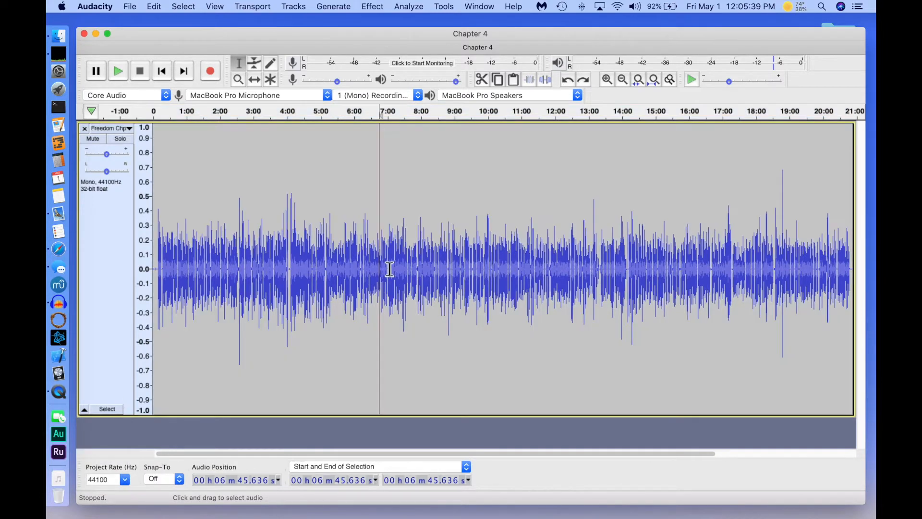
{"action": "double_click", "coordinate": [521, 251]}
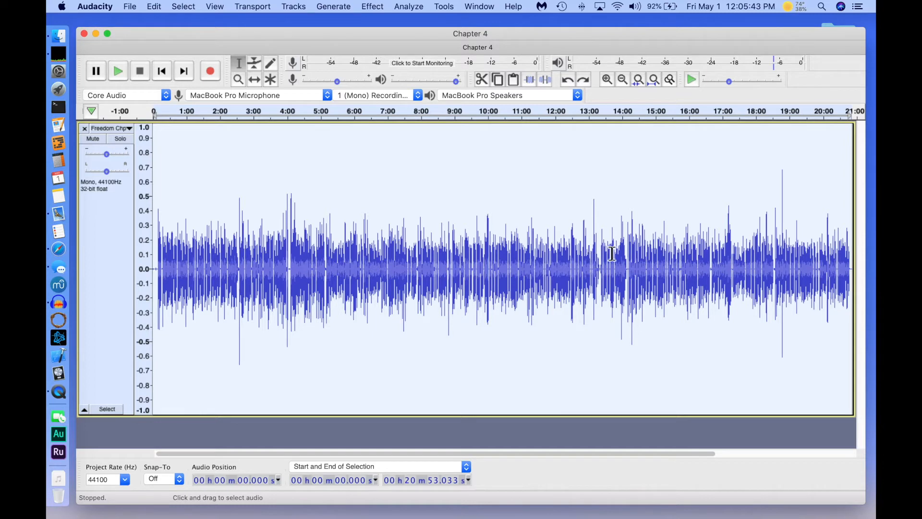
{"action": "left_click", "coordinate": [475, 264]}
{"action": "double_click", "coordinate": [497, 278]}
{"action": "left_click", "coordinate": [509, 207]}
{"action": "double_click", "coordinate": [428, 205]}
{"action": "left_click", "coordinate": [454, 207]}
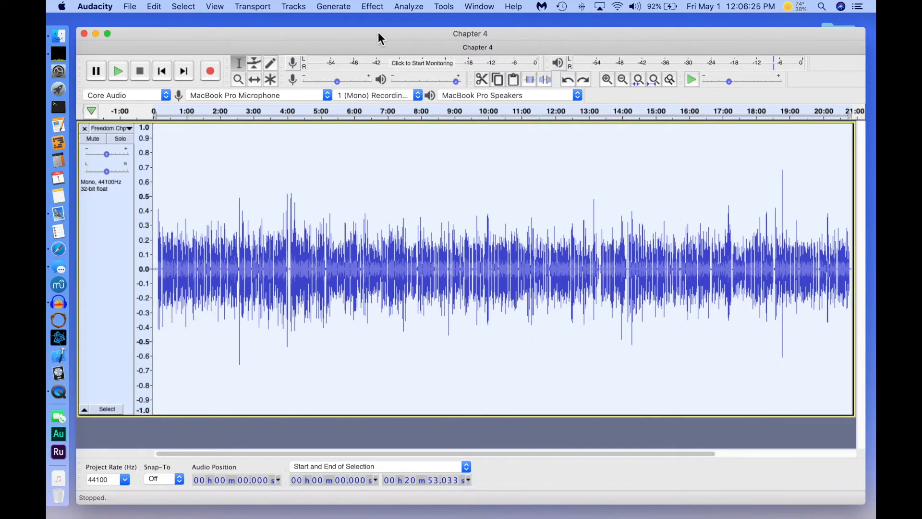
Apply the Compressor at -10 dB threshold, -75 dB noise floor, 5:1 ratio, 0.20 s attack and 1.0 s release, peak-based without make-up gain.
{"action": "left_click", "coordinate": [373, 7]}
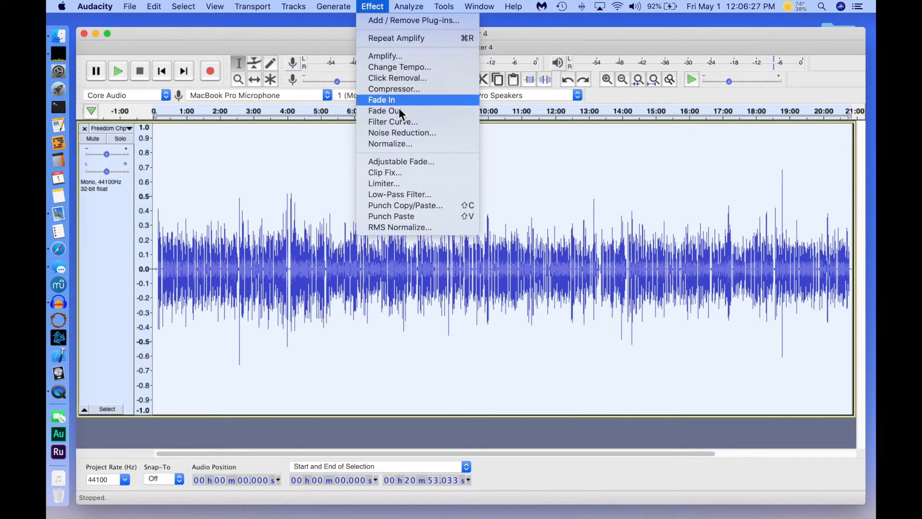
{"action": "left_click", "coordinate": [417, 89]}
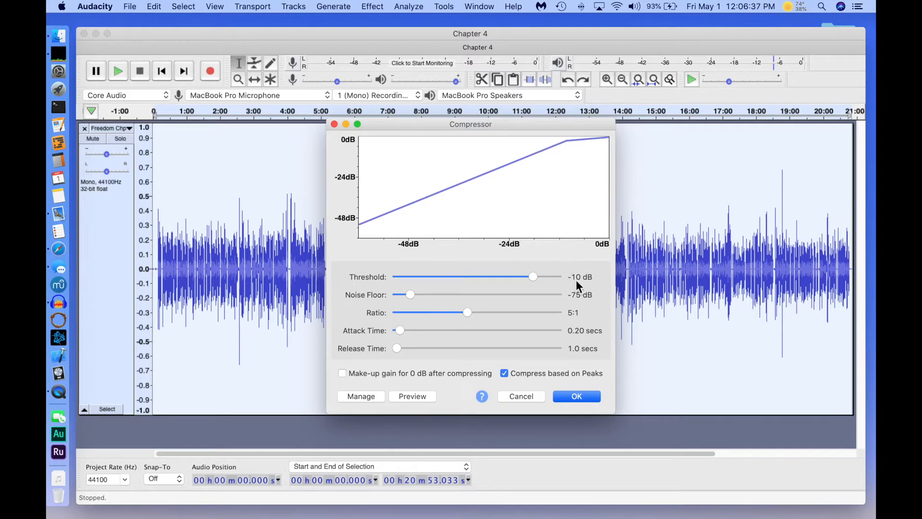
{"action": "mouse_move", "coordinate": [534, 280]}
{"action": "left_mouse_down"}
{"action": "mouse_move", "coordinate": [560, 278]}
{"action": "mouse_move", "coordinate": [414, 284]}
{"action": "mouse_move", "coordinate": [500, 283]}
{"action": "mouse_move", "coordinate": [534, 296]}
{"action": "left_mouse_up"}
{"action": "left_click_drag", "start_coordinate": [416, 298], "coordinate": [409, 299]}
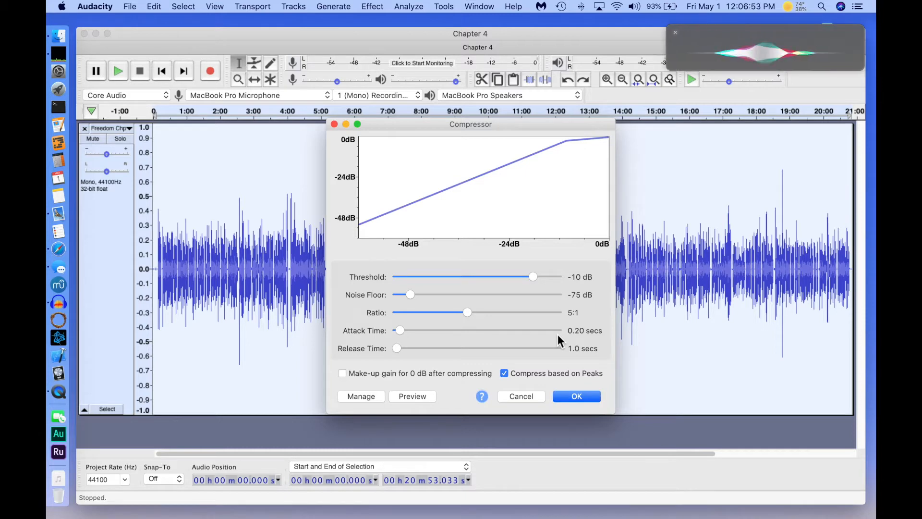
{"action": "left_click", "coordinate": [676, 33]}
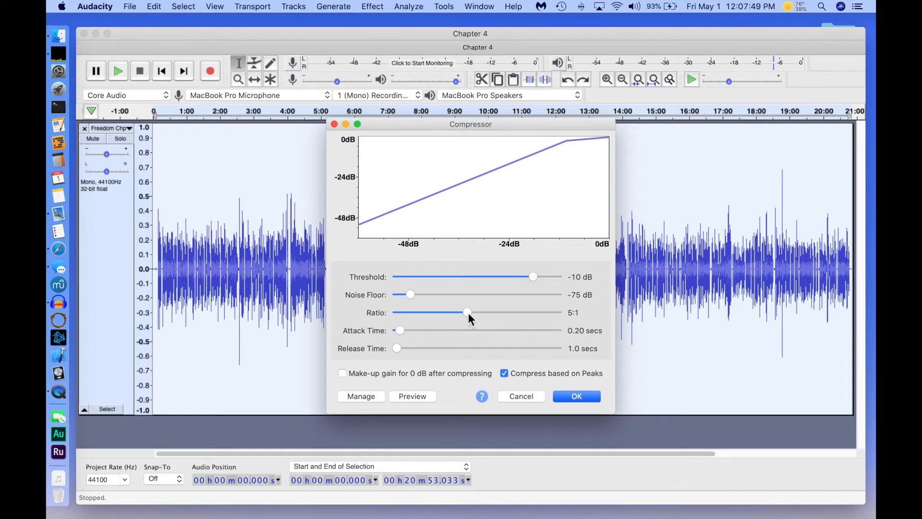
{"action": "left_click_drag", "start_coordinate": [469, 312], "coordinate": [469, 314]}
{"action": "mouse_move", "coordinate": [410, 295]}
{"action": "left_mouse_down"}
{"action": "mouse_move", "coordinate": [416, 300]}
{"action": "mouse_move", "coordinate": [409, 296]}
{"action": "left_mouse_up"}
{"action": "left_click", "coordinate": [342, 373]}
{"action": "left_click", "coordinate": [342, 374]}
{"action": "left_click", "coordinate": [580, 397]}
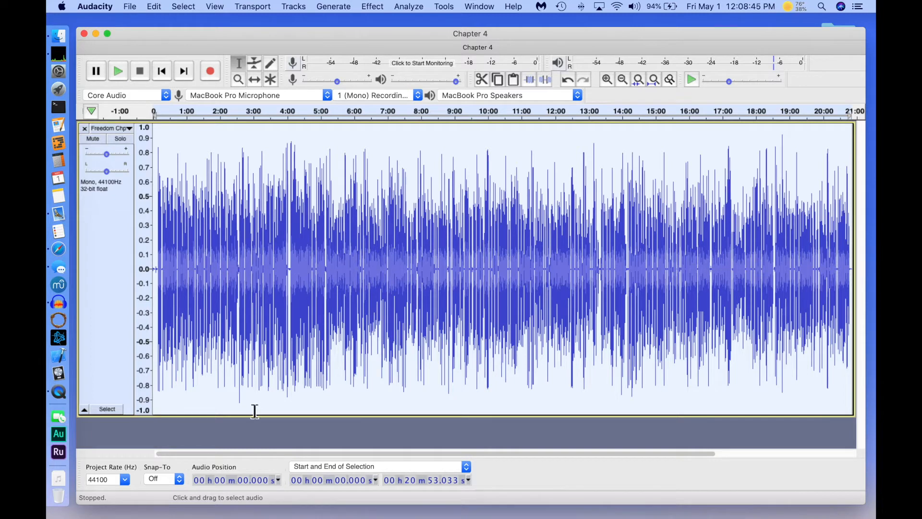
Inspect the compressed waveform along the track, and undo the compression.
{"action": "left_click_drag", "start_coordinate": [243, 406], "coordinate": [230, 406]}
{"action": "left_click", "coordinate": [367, 303]}
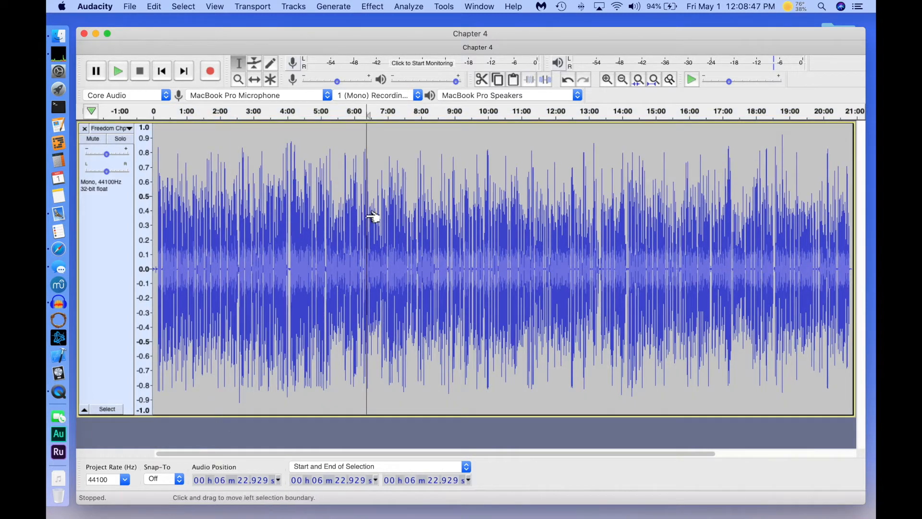
{"action": "left_click", "coordinate": [397, 195]}
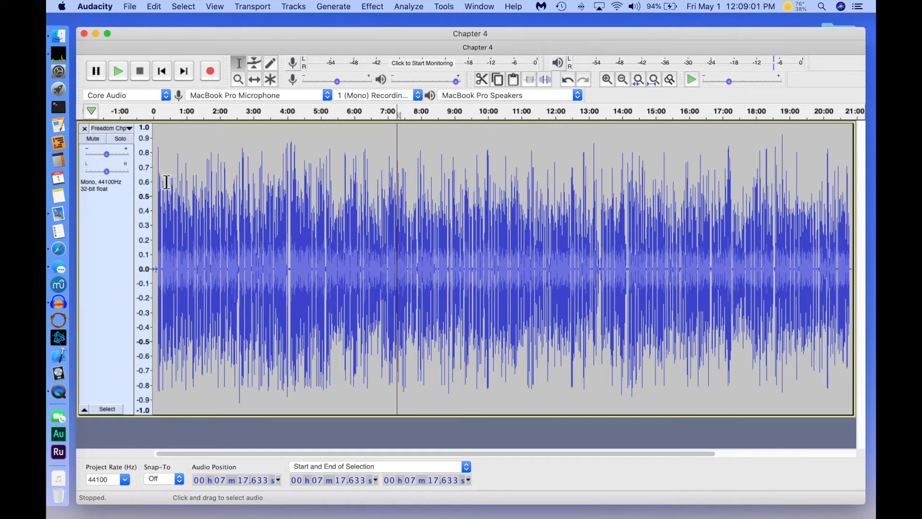
{"action": "left_click_drag", "start_coordinate": [162, 180], "coordinate": [157, 180]}
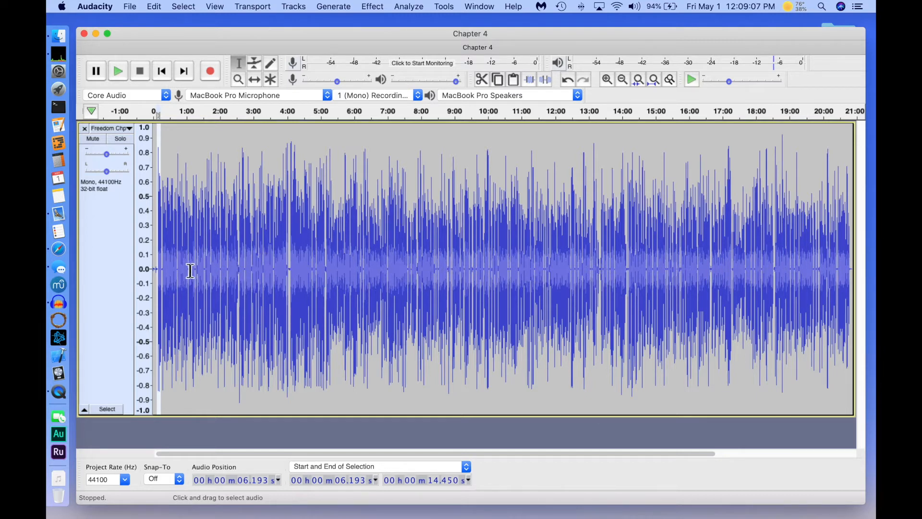
{"action": "left_click_drag", "start_coordinate": [169, 272], "coordinate": [260, 269]}
{"action": "left_click", "coordinate": [257, 272]}
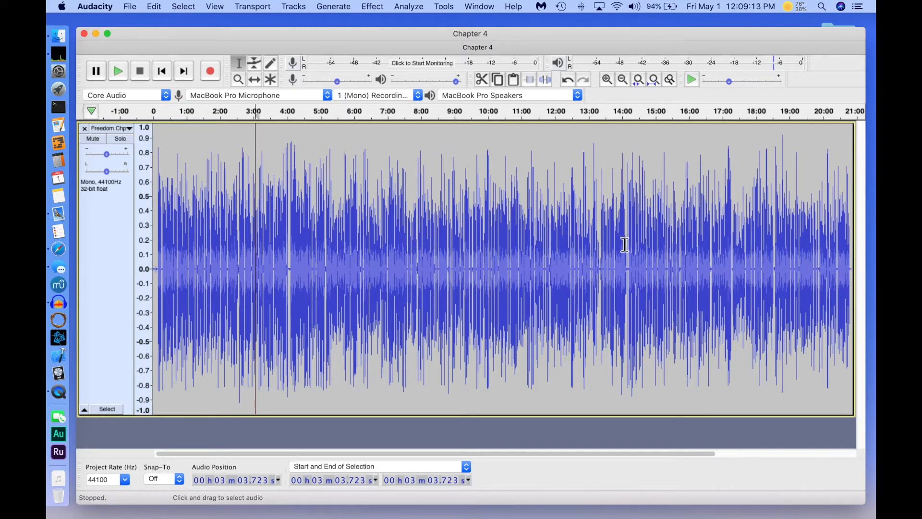
{"action": "left_click", "coordinate": [480, 257]}
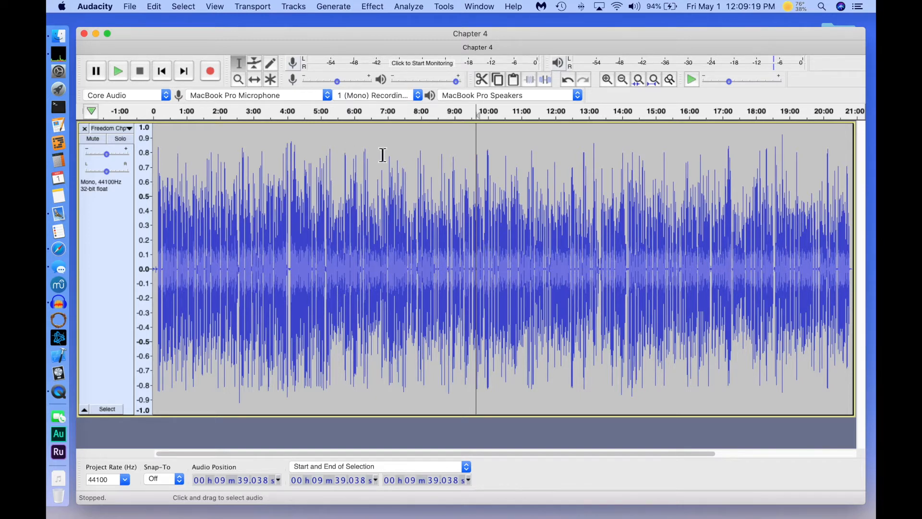
{"action": "key", "text": "super+z"}
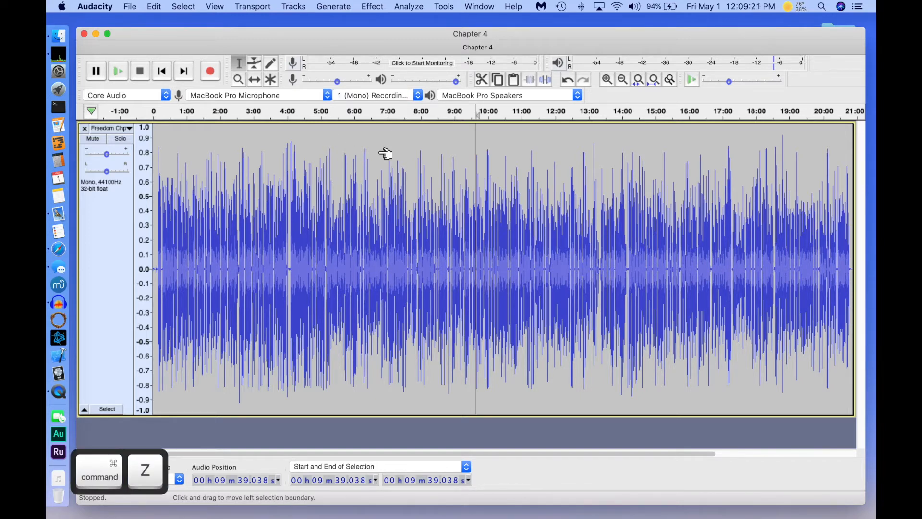
Try the Compressor on the whole track with both make-up gain and peak-based compression enabled, and undo it.
{"action": "left_click", "coordinate": [365, 7]}
{"action": "left_click", "coordinate": [391, 87]}
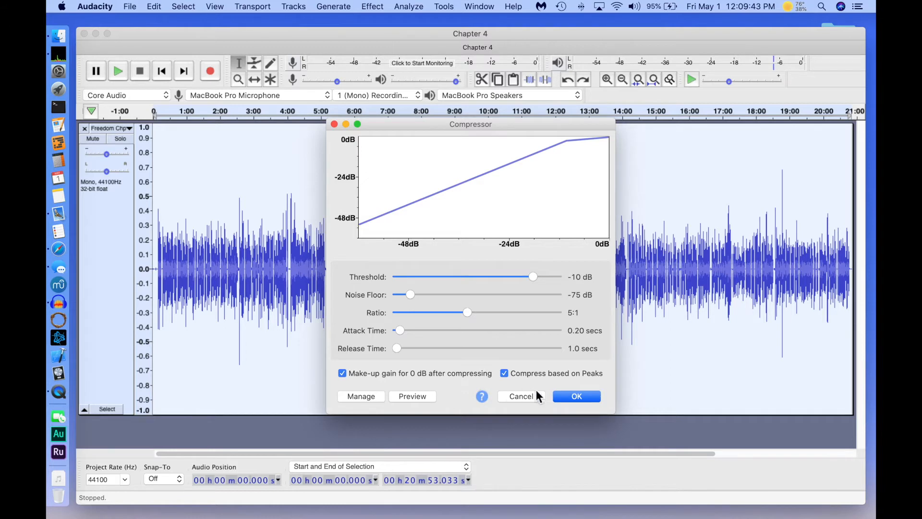
{"action": "left_click", "coordinate": [577, 396]}
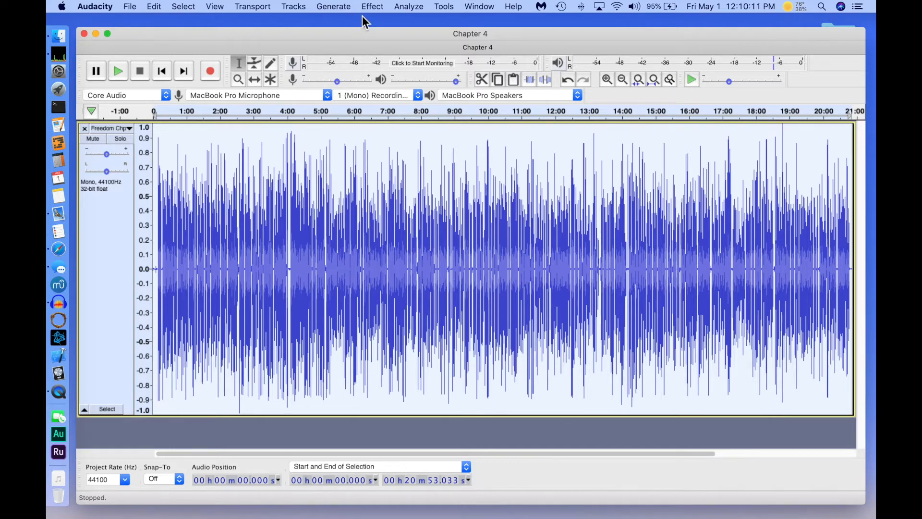
{"action": "key", "text": "super+z"}
Try the Compressor on the whole track with make-up gain and peak-based compression both disabled, and undo it.
{"action": "left_click", "coordinate": [373, 6]}
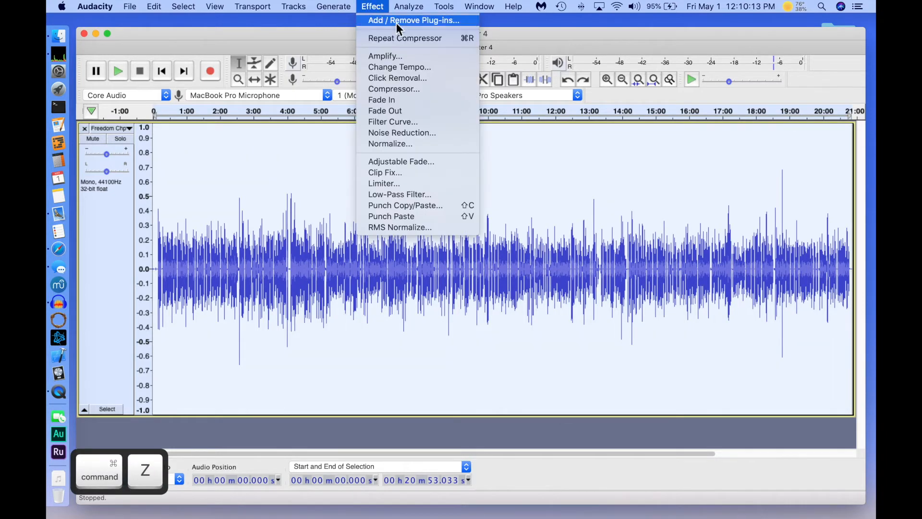
{"action": "left_click", "coordinate": [405, 89]}
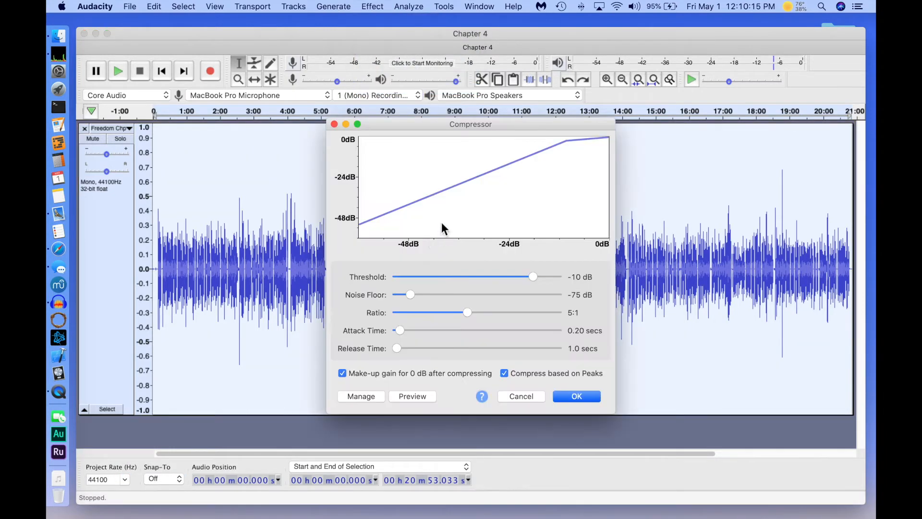
{"action": "left_click", "coordinate": [342, 374]}
{"action": "left_click", "coordinate": [582, 398]}
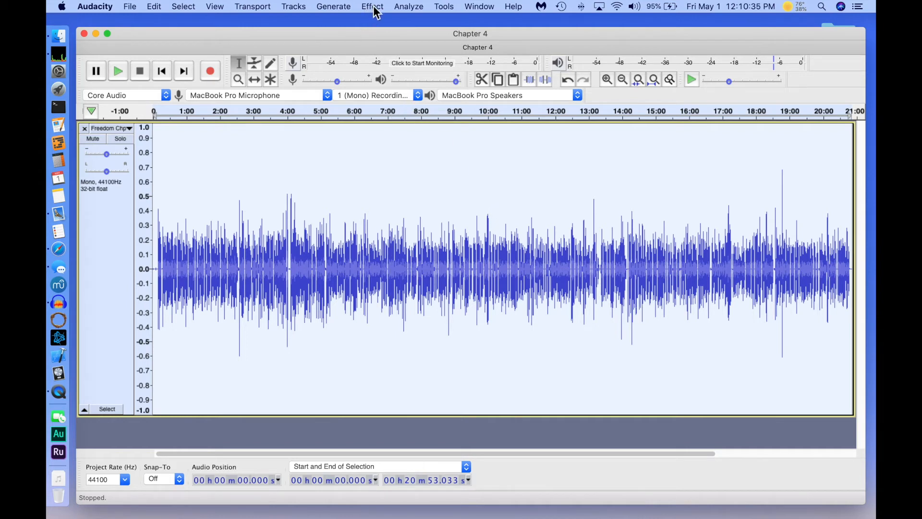
{"action": "left_click", "coordinate": [397, 324]}
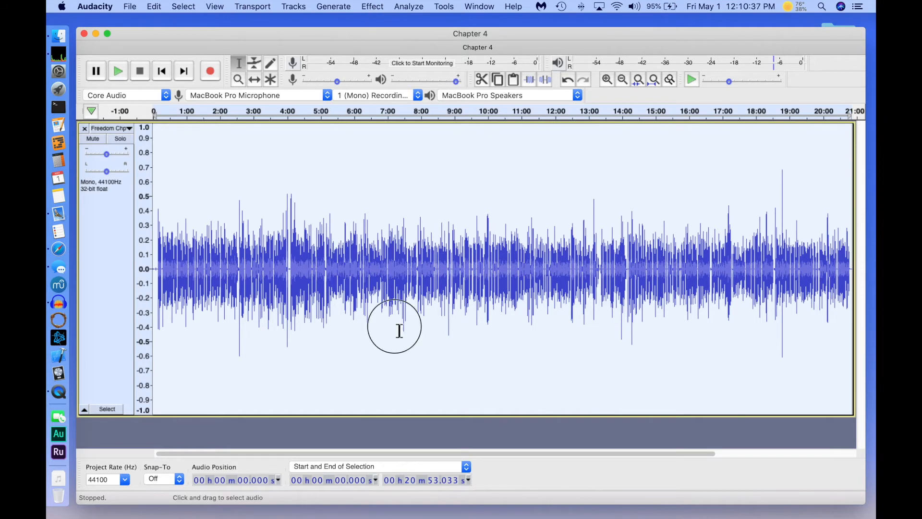
{"action": "key", "text": "super+z"}
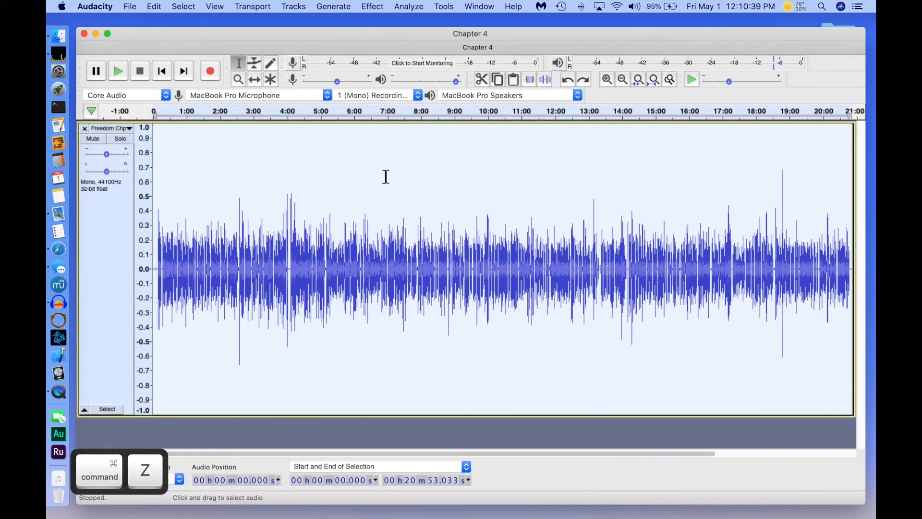
Try the Compressor with only peak-based compression enabled and make-up gain left off, and undo it.
{"action": "left_click", "coordinate": [376, 8]}
{"action": "left_click", "coordinate": [396, 88]}
{"action": "left_click", "coordinate": [505, 373]}
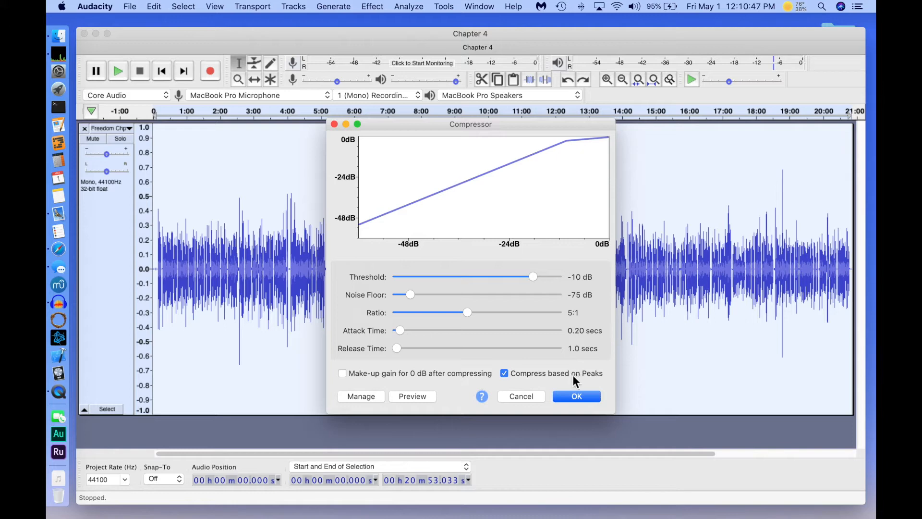
{"action": "left_click", "coordinate": [580, 397]}
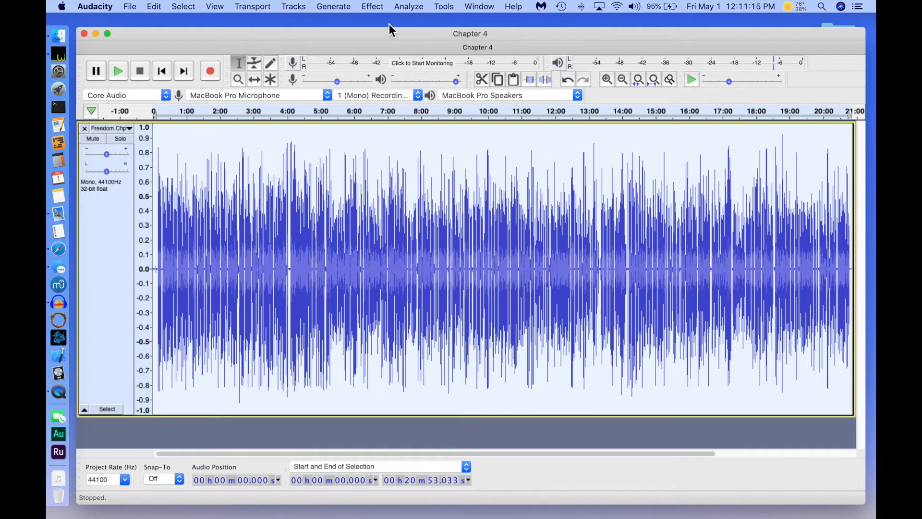
{"action": "key", "text": "super+z"}
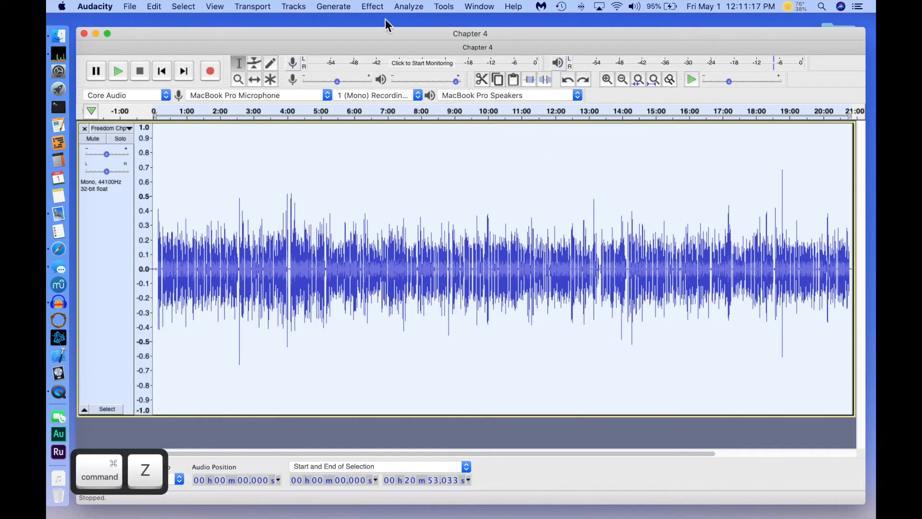
Try the Compressor on the whole track with the threshold lowered to -50 dB and peak-based compression enabled, and undo it.
{"action": "left_click", "coordinate": [372, 6]}
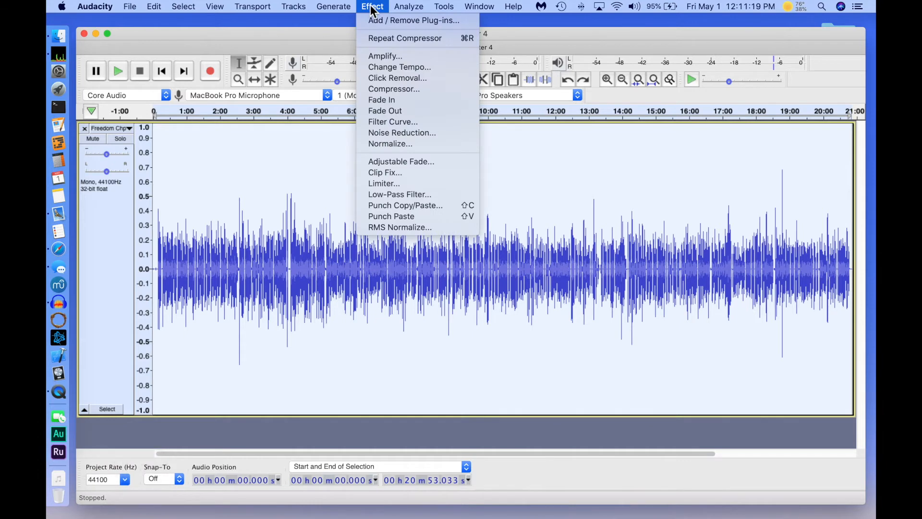
{"action": "left_click", "coordinate": [414, 90]}
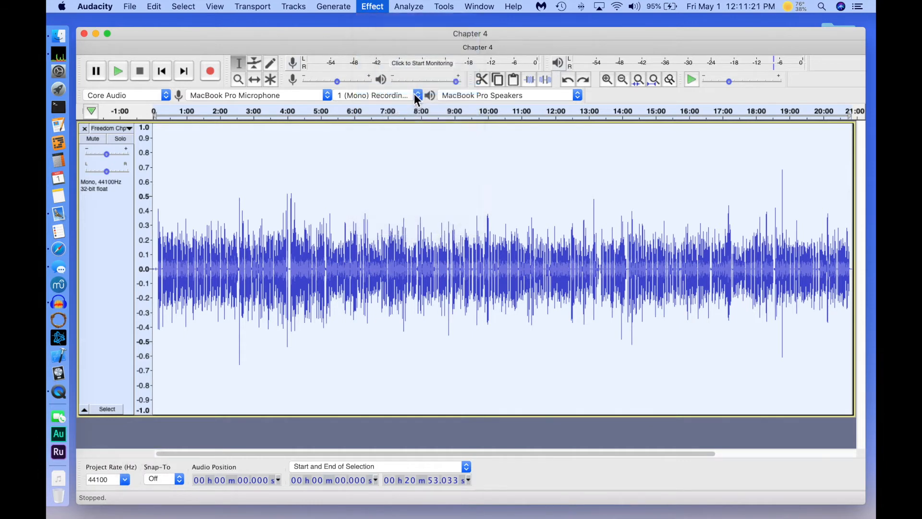
{"action": "left_click_drag", "start_coordinate": [534, 277], "coordinate": [420, 283]}
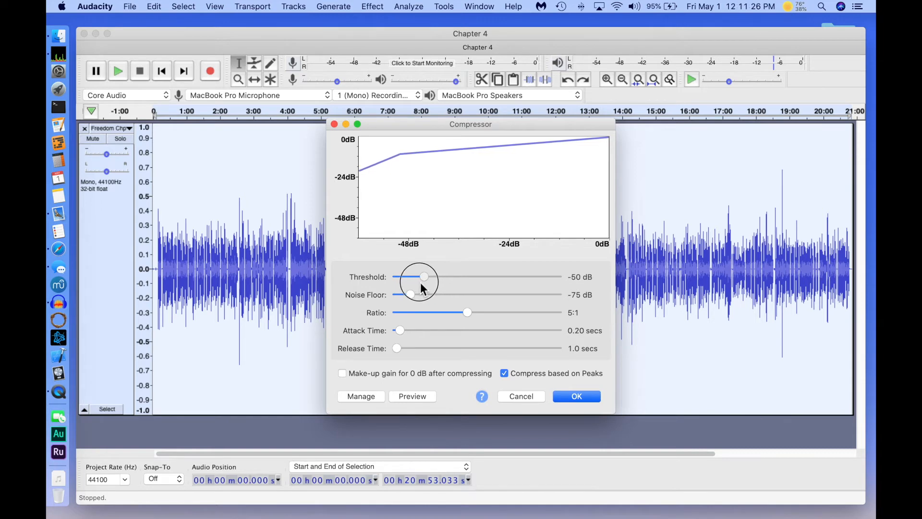
{"action": "left_click", "coordinate": [576, 396]}
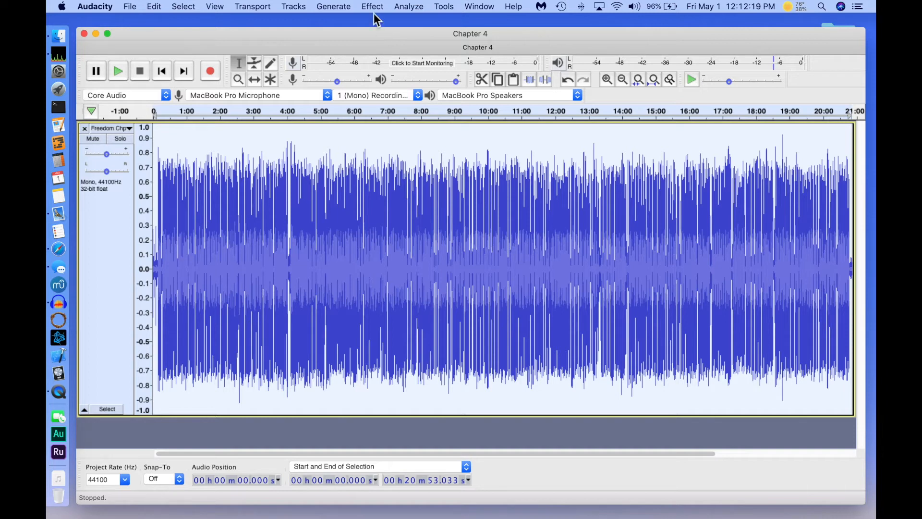
{"action": "key", "text": "super+z"}
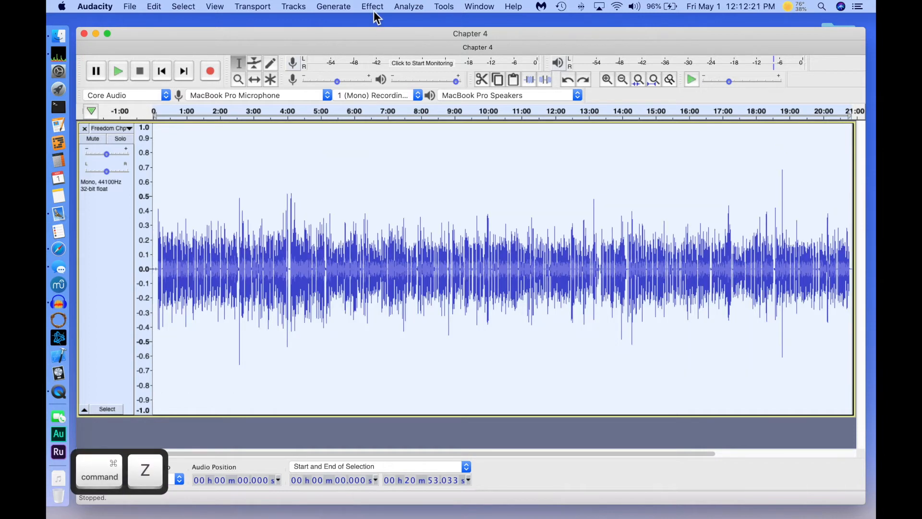
Compress the whole track with a -10 dB threshold, keeping peak-based compression enabled and make-up gain off.
{"action": "left_click", "coordinate": [374, 8]}
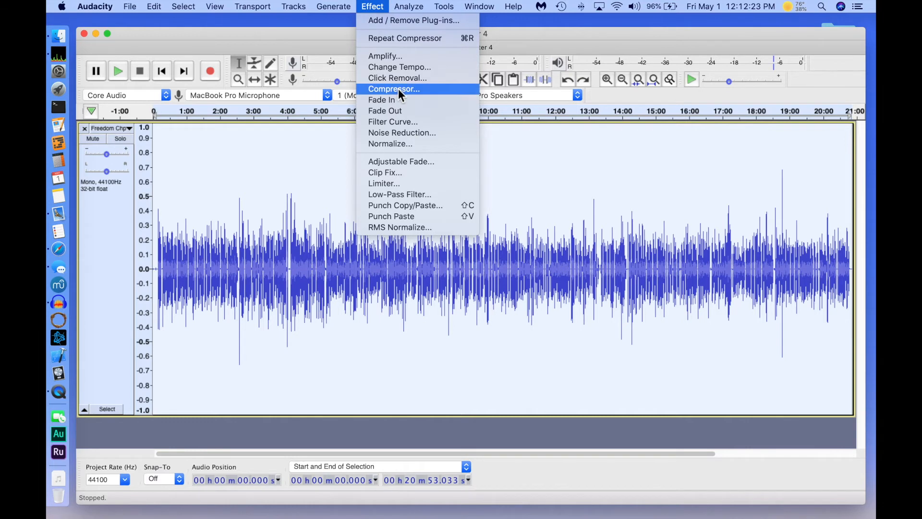
{"action": "left_click", "coordinate": [402, 90]}
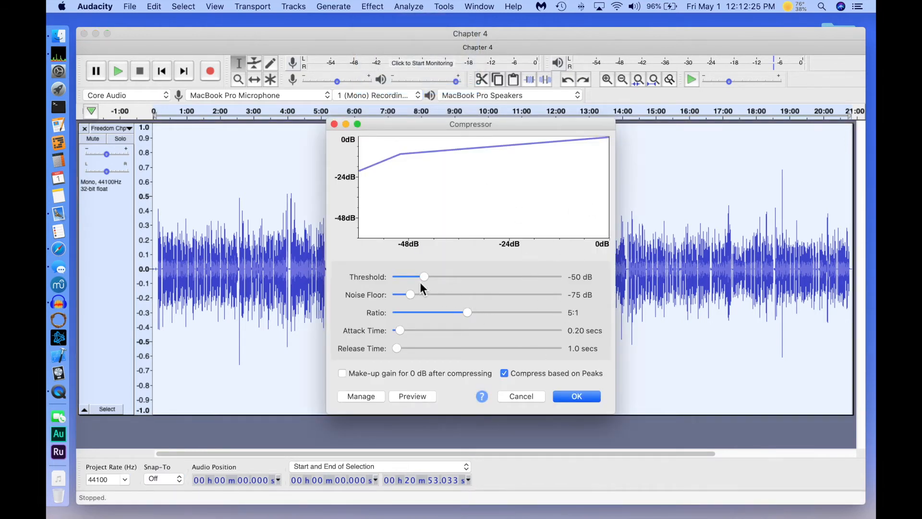
{"action": "left_click_drag", "start_coordinate": [422, 277], "coordinate": [532, 289]}
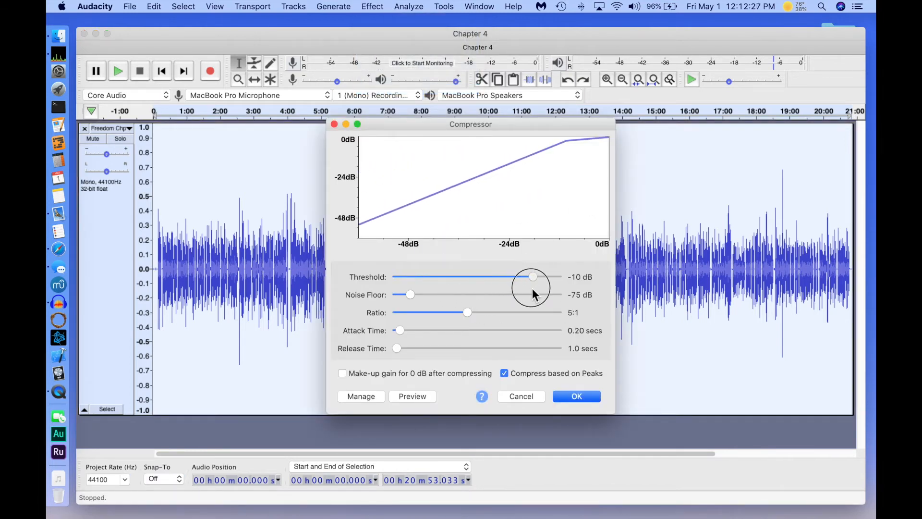
{"action": "left_click", "coordinate": [592, 395]}
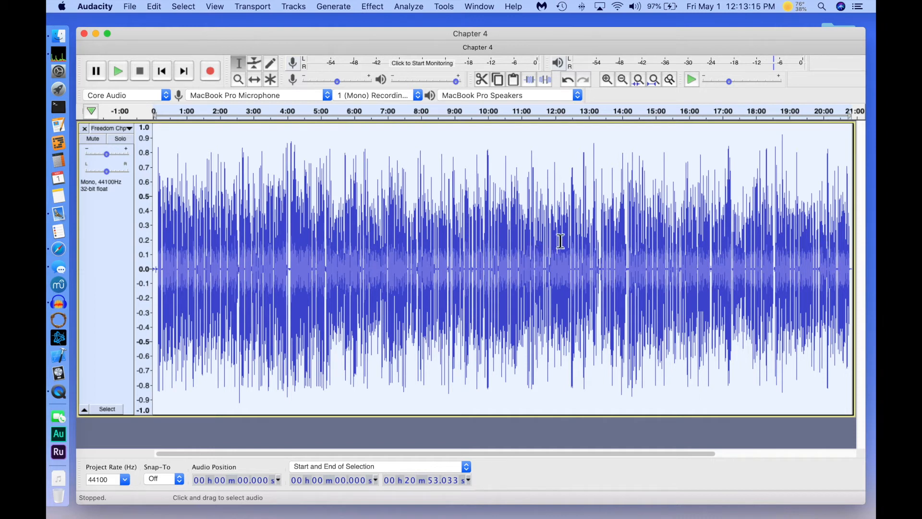
Select the whole compressed track and measure its RMS volume as the foreground in Contrast analysis.
{"action": "left_click", "coordinate": [412, 8]}
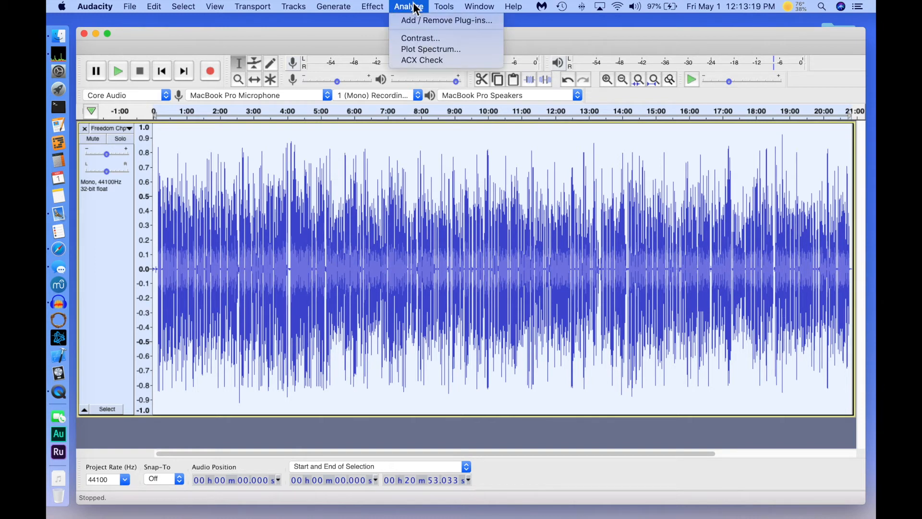
{"action": "left_click", "coordinate": [450, 204]}
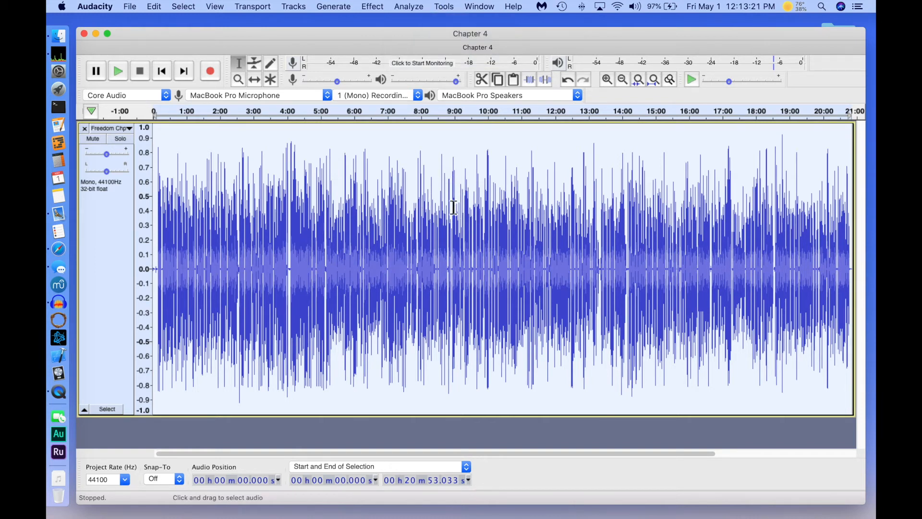
{"action": "left_click", "coordinate": [587, 254]}
{"action": "left_click", "coordinate": [387, 221]}
{"action": "key", "text": "super+a"}
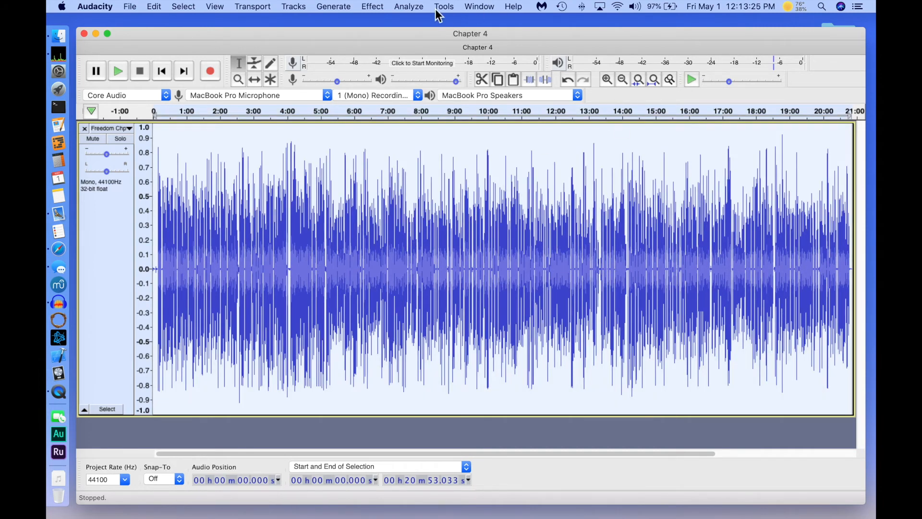
{"action": "left_click", "coordinate": [408, 6]}
{"action": "left_click", "coordinate": [428, 38]}
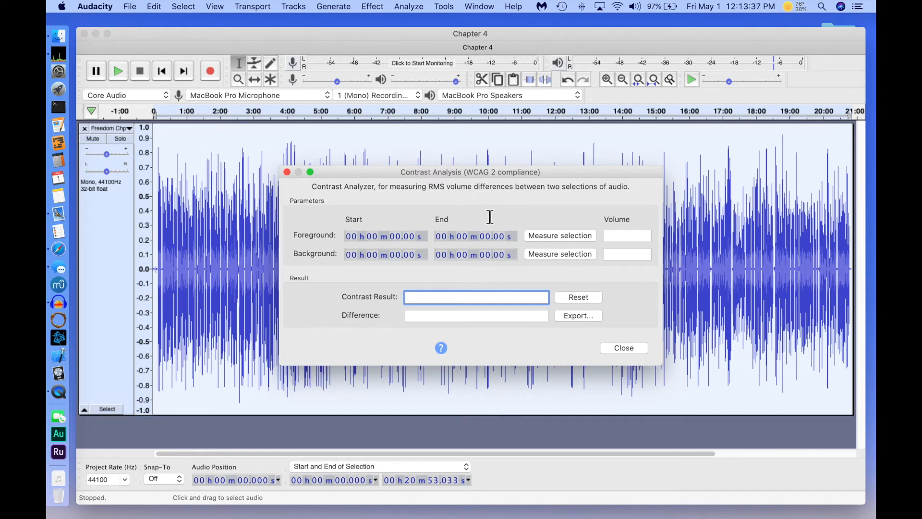
{"action": "left_click", "coordinate": [576, 236]}
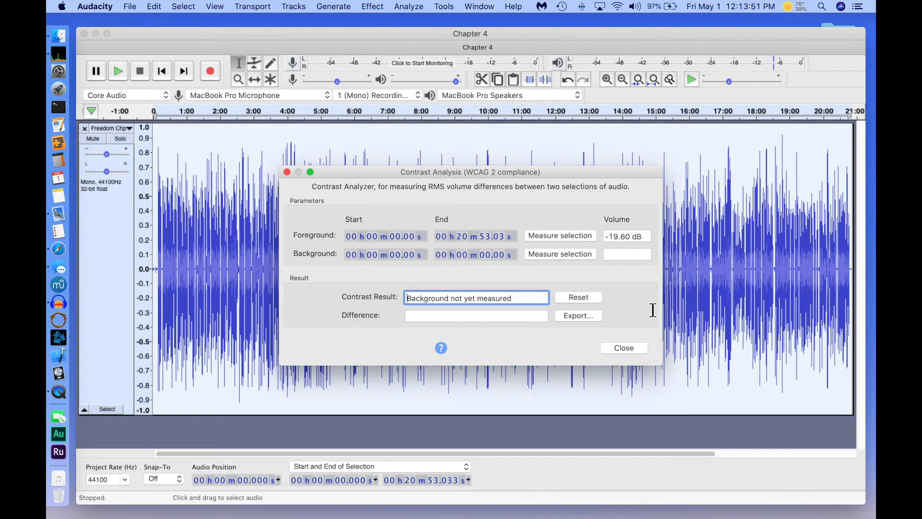
{"action": "key", "text": "super+space"}
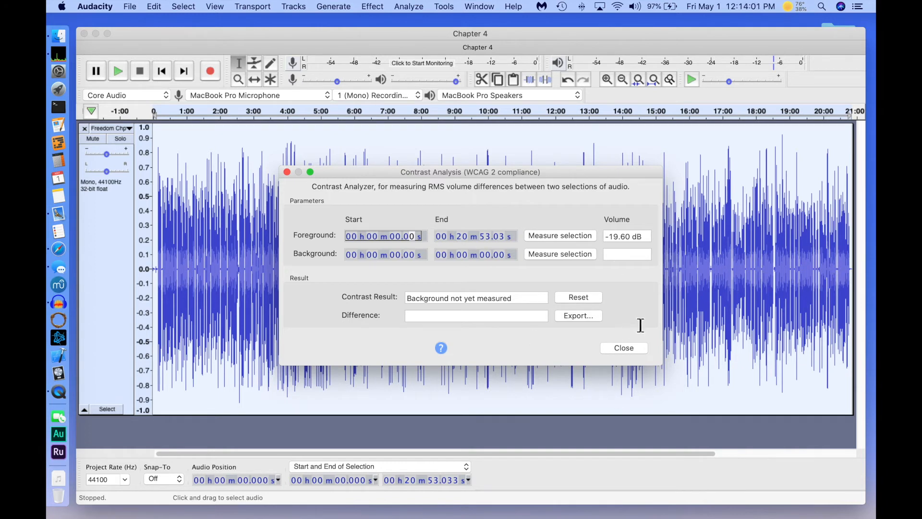
{"action": "left_click", "coordinate": [634, 351]}
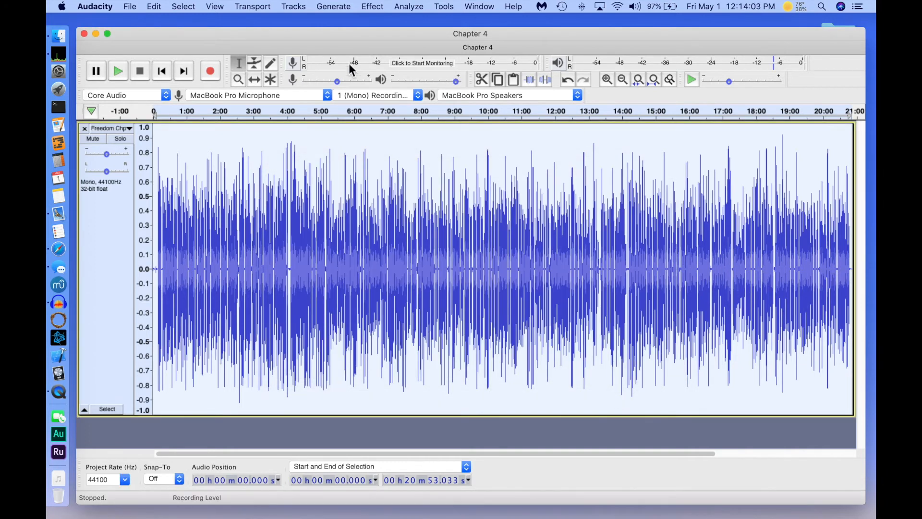
Apply RMS Normalize to the whole track with a target RMS level of -21.00 dB.
{"action": "left_click", "coordinate": [377, 8]}
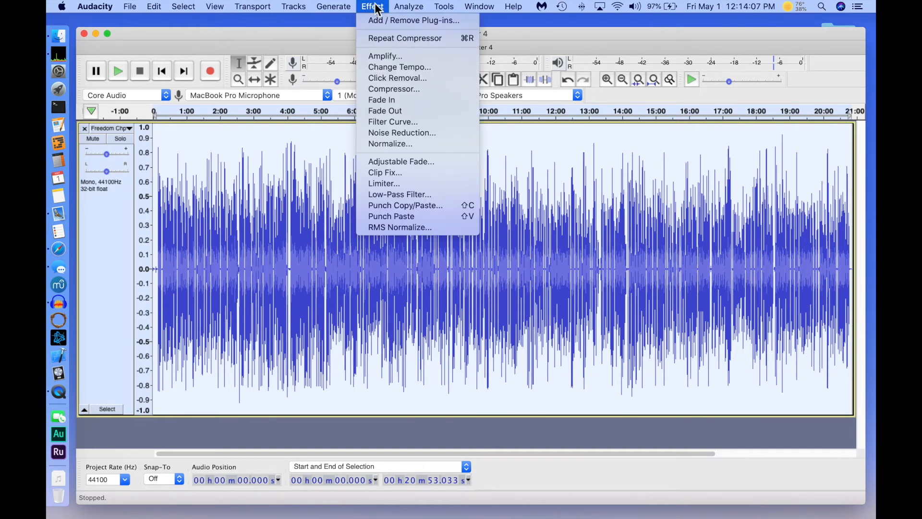
{"action": "left_click", "coordinate": [398, 228]}
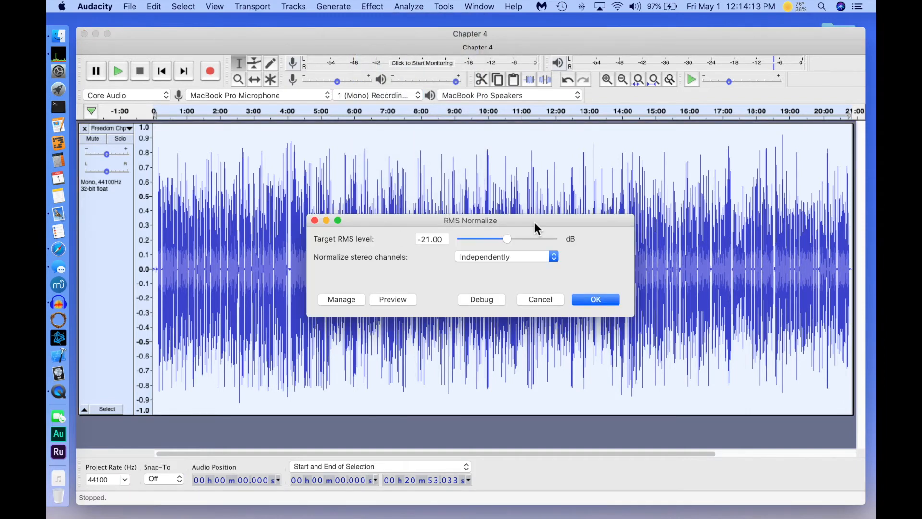
{"action": "left_click_drag", "start_coordinate": [446, 240], "coordinate": [414, 240]}
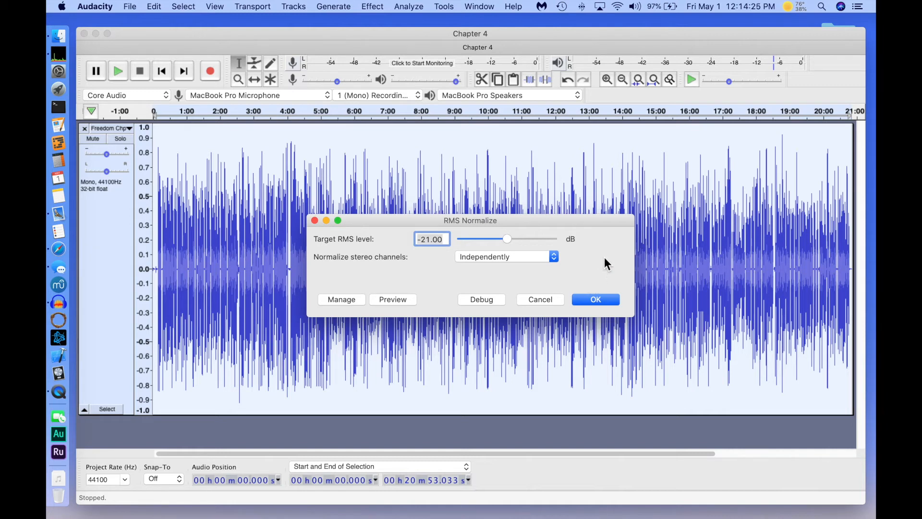
{"action": "left_click", "coordinate": [399, 240]}
{"action": "left_click", "coordinate": [595, 298]}
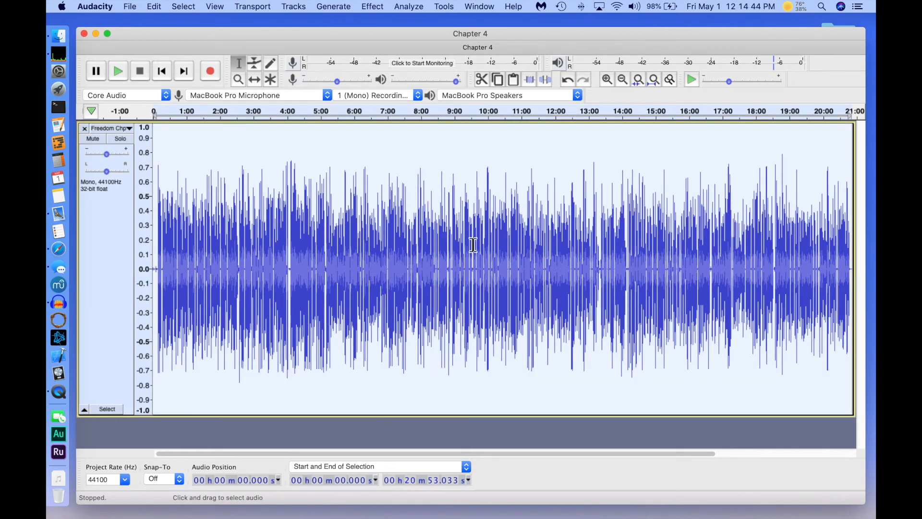
Check the RMS volume of the normalized track with a foreground measurement in Contrast analysis.
{"action": "left_click", "coordinate": [418, 6]}
{"action": "left_click", "coordinate": [434, 40]}
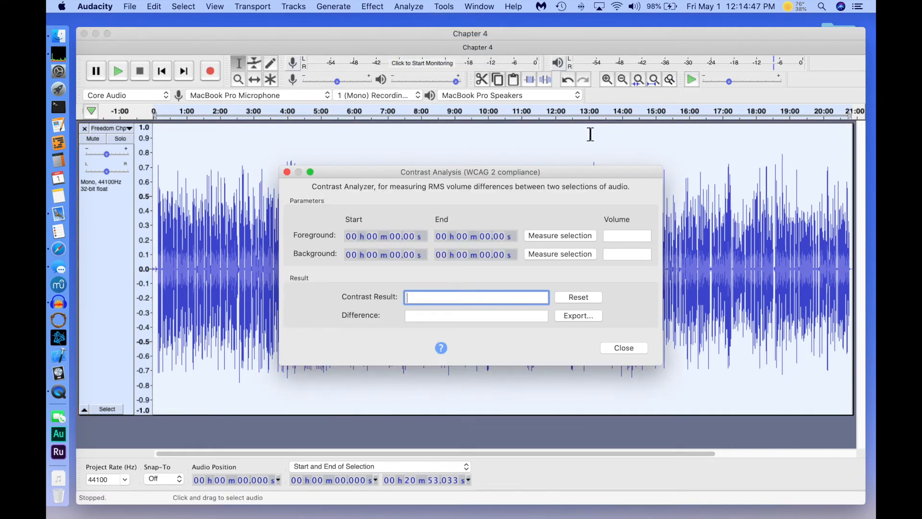
{"action": "left_click", "coordinate": [582, 236]}
{"action": "left_click", "coordinate": [639, 236]}
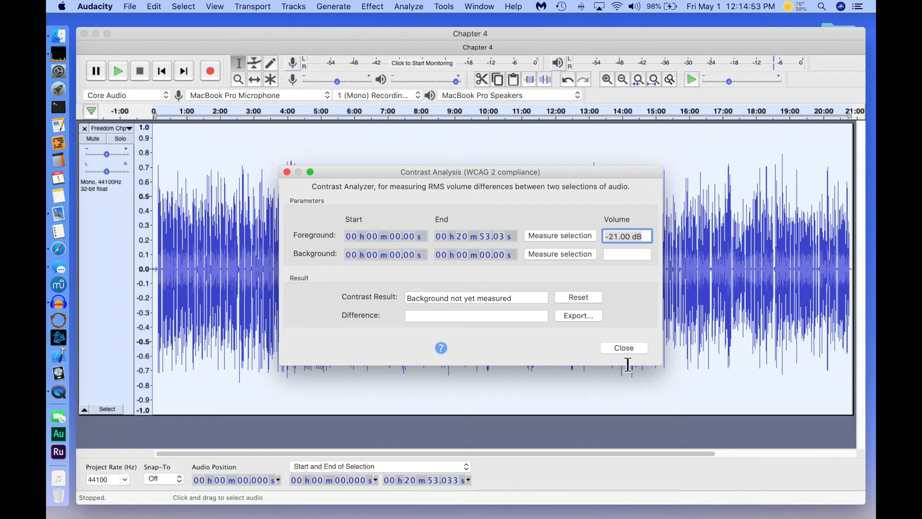
{"action": "left_click", "coordinate": [624, 347]}
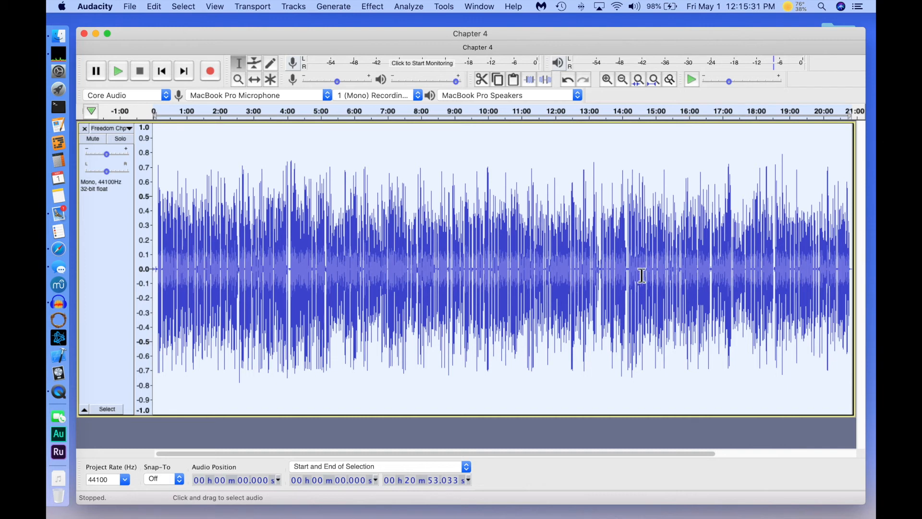
Examine the highest peaks along the normalized waveform, and reselect the whole track.
{"action": "left_click", "coordinate": [377, 7]}
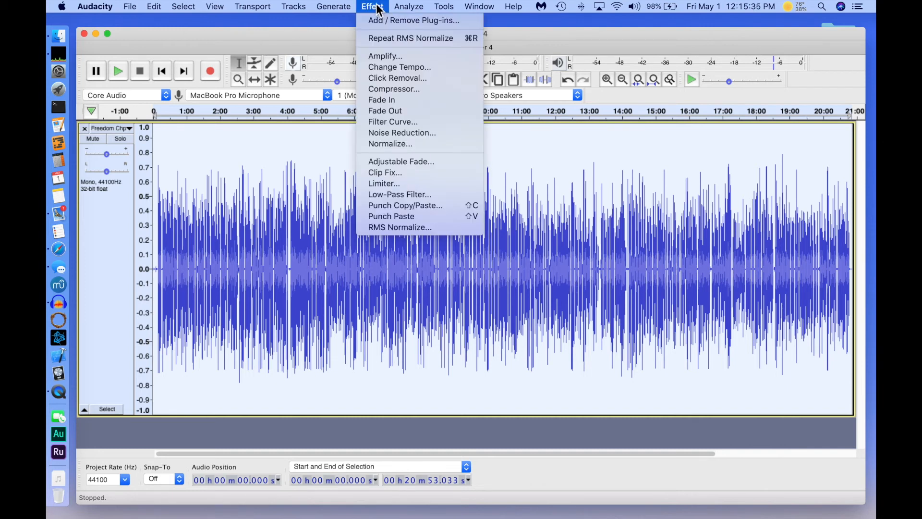
{"action": "left_click", "coordinate": [679, 267]}
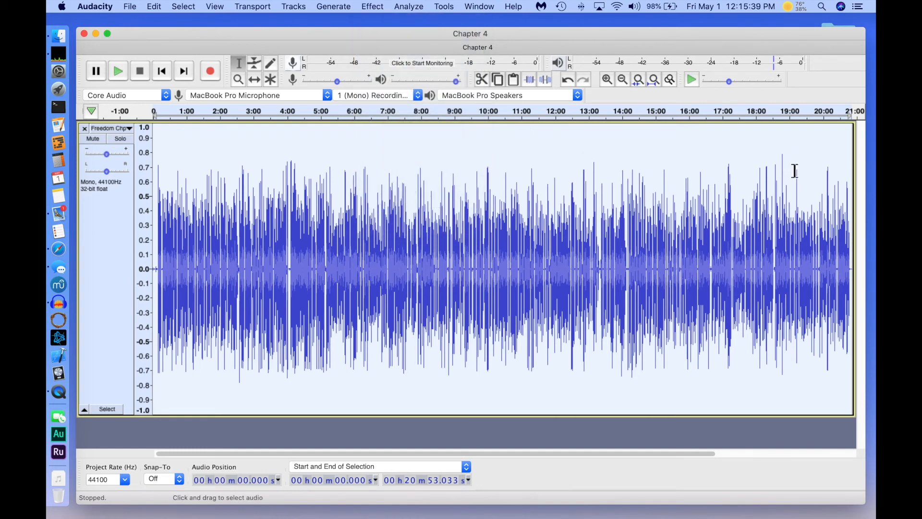
{"action": "left_click", "coordinate": [783, 159]}
{"action": "left_click", "coordinate": [261, 185]}
{"action": "left_click", "coordinate": [293, 165]}
{"action": "left_click", "coordinate": [483, 195]}
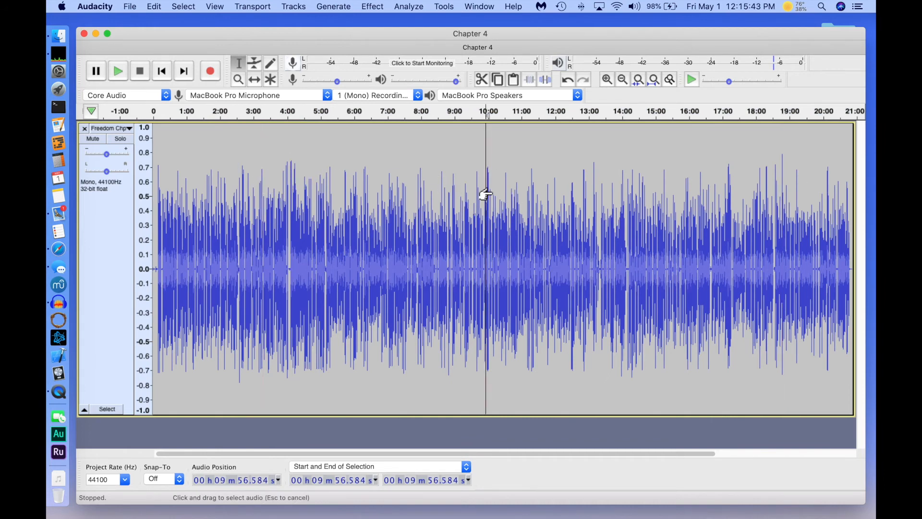
{"action": "double_click", "coordinate": [430, 220]}
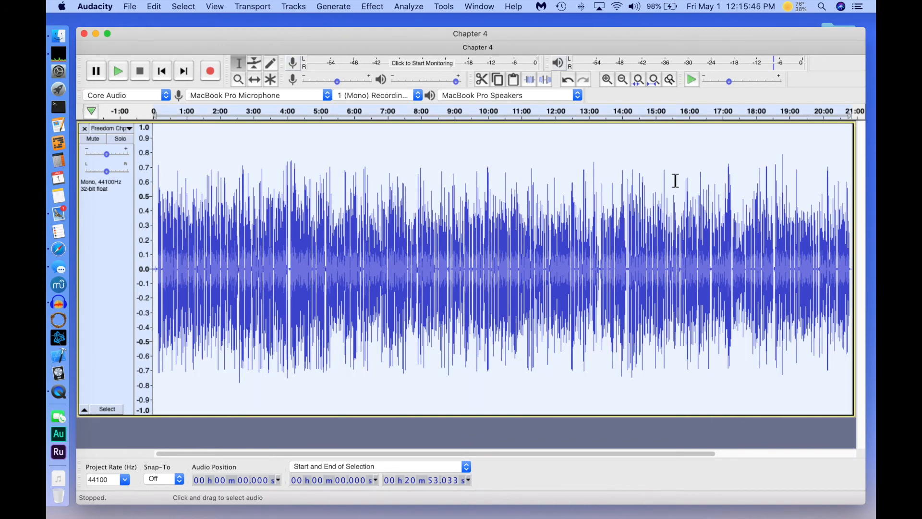
Amplify the whole track to a new peak amplitude of -3.1 dB, dismissing the voice assistant pop-up.
{"action": "left_click", "coordinate": [379, 7]}
{"action": "left_click", "coordinate": [391, 58]}
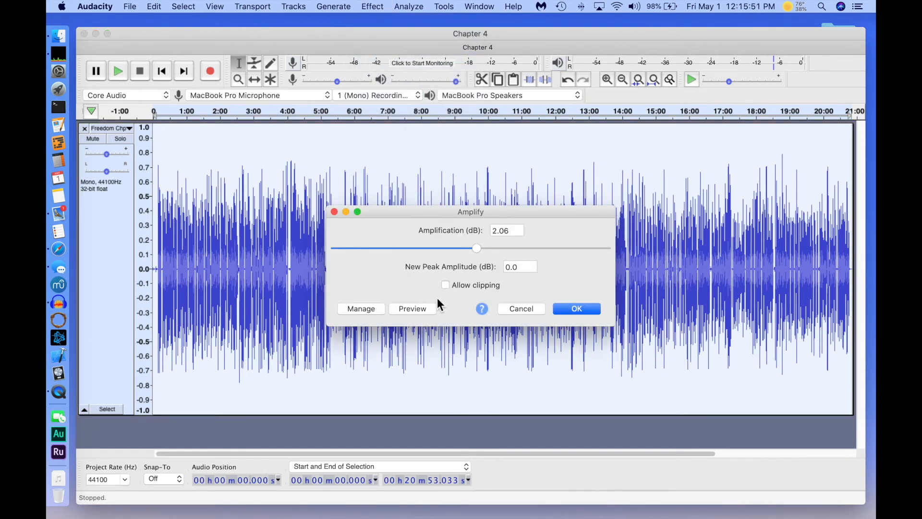
{"action": "left_click_drag", "start_coordinate": [520, 268], "coordinate": [493, 268]}
{"action": "type", "text": "-"}
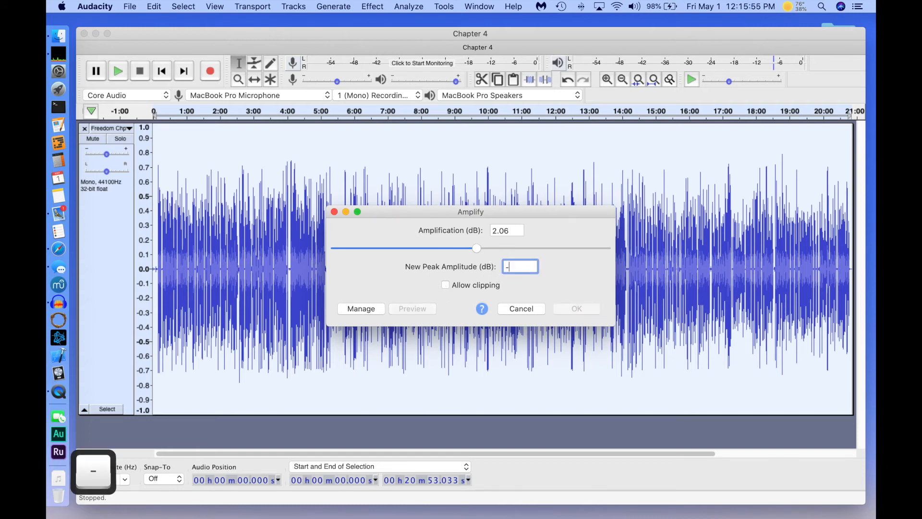
{"action": "type", "text": "3.1"}
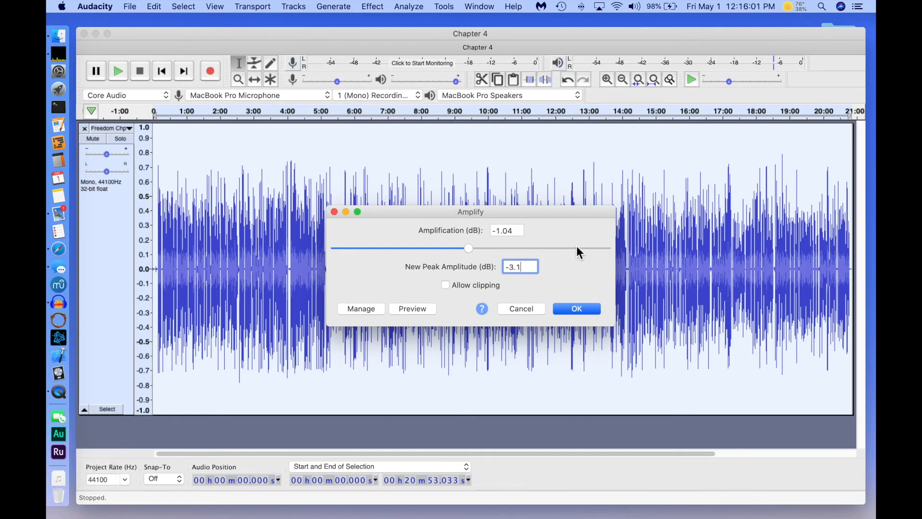
{"action": "key", "text": "super+space"}
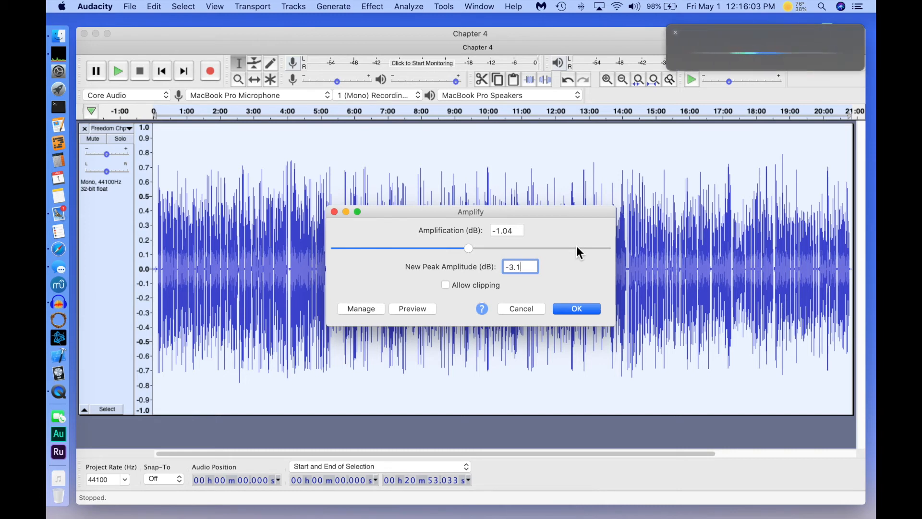
{"action": "left_click", "coordinate": [676, 32]}
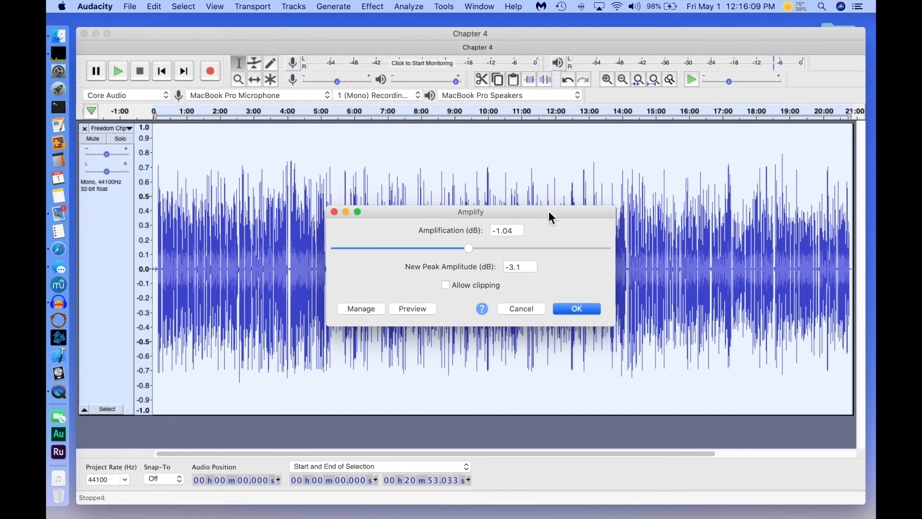
{"action": "left_click_drag", "start_coordinate": [549, 212], "coordinate": [557, 158]}
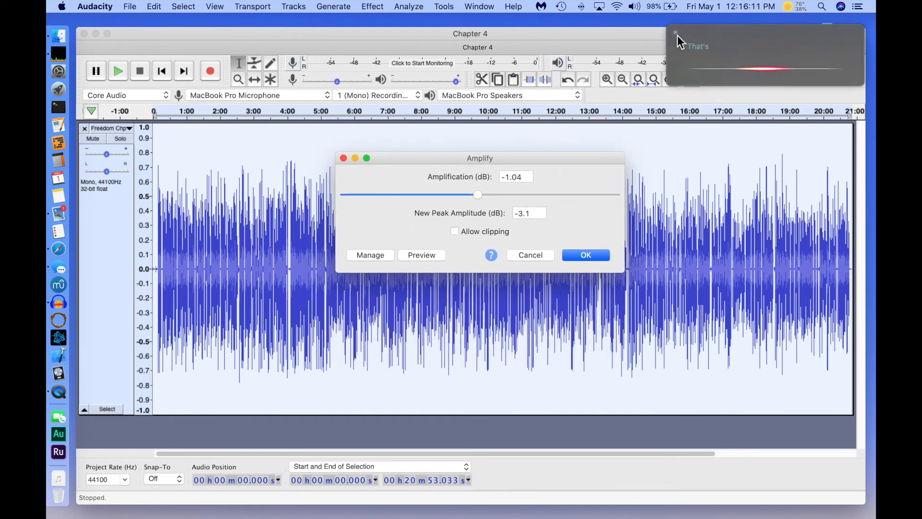
{"action": "left_click", "coordinate": [676, 33]}
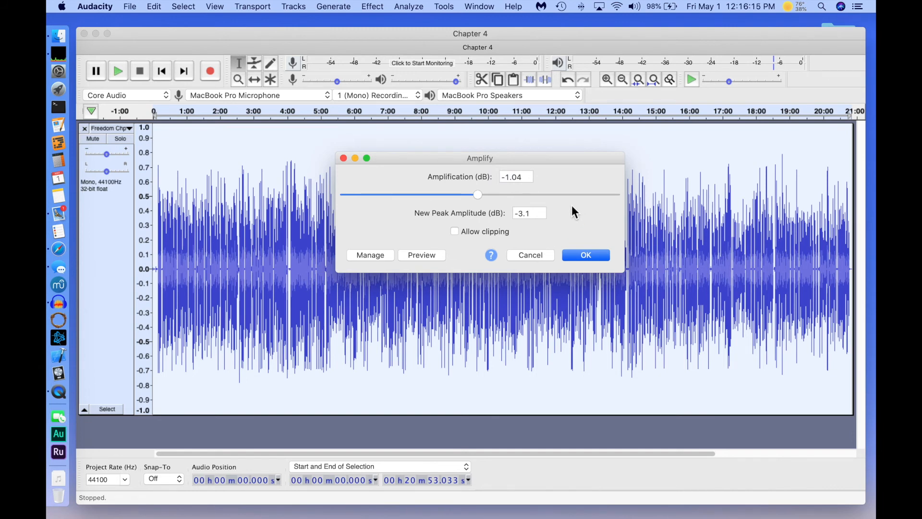
{"action": "left_click", "coordinate": [534, 214]}
{"action": "left_click", "coordinate": [590, 257]}
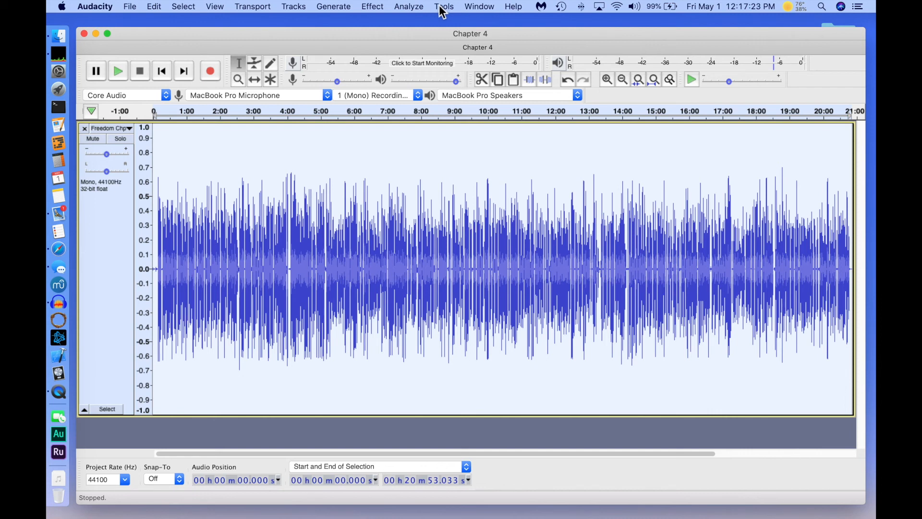
Measure the RMS volume of the amplified track as the foreground selection in Contrast analysis, and close the analyzer.
{"action": "left_click", "coordinate": [409, 10]}
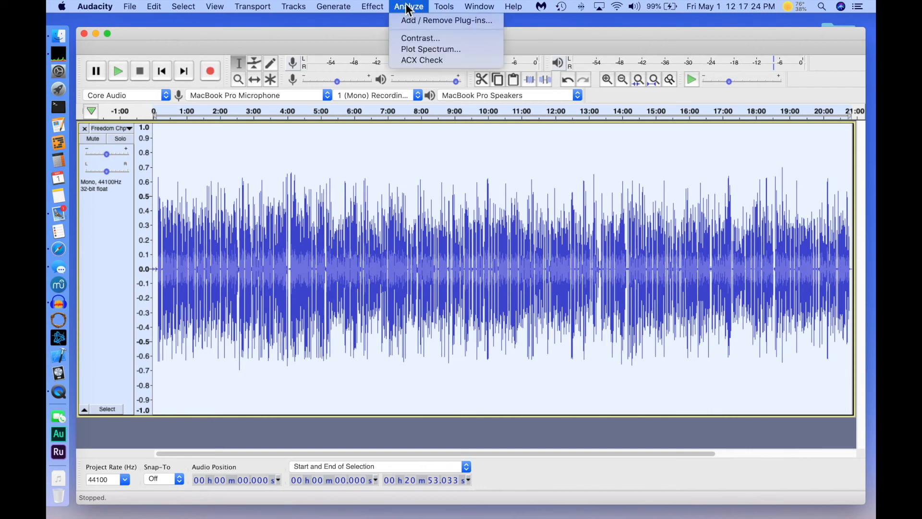
{"action": "left_click", "coordinate": [586, 161]}
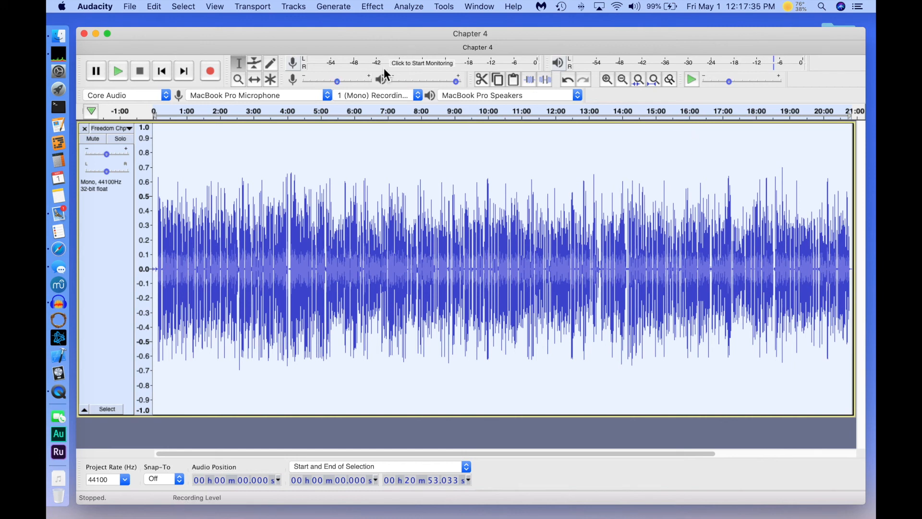
{"action": "left_click", "coordinate": [416, 8]}
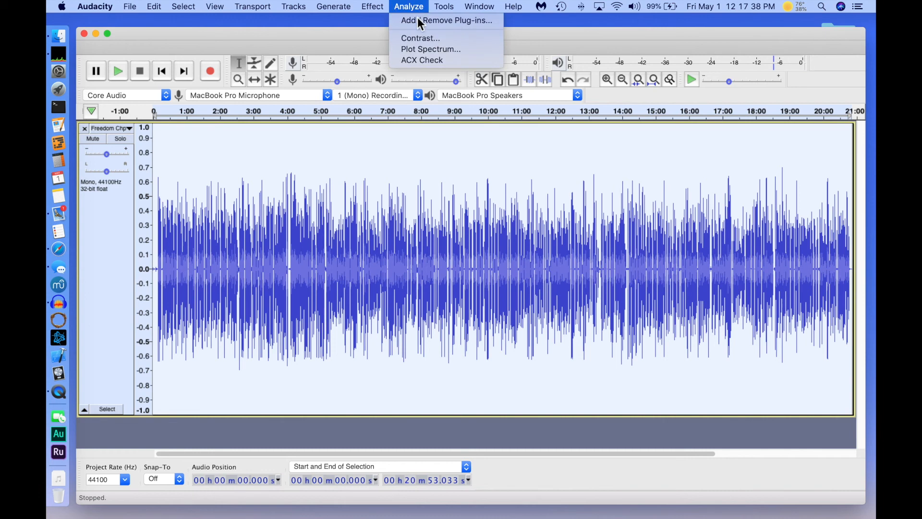
{"action": "left_click", "coordinate": [425, 42]}
{"action": "left_click", "coordinate": [577, 236]}
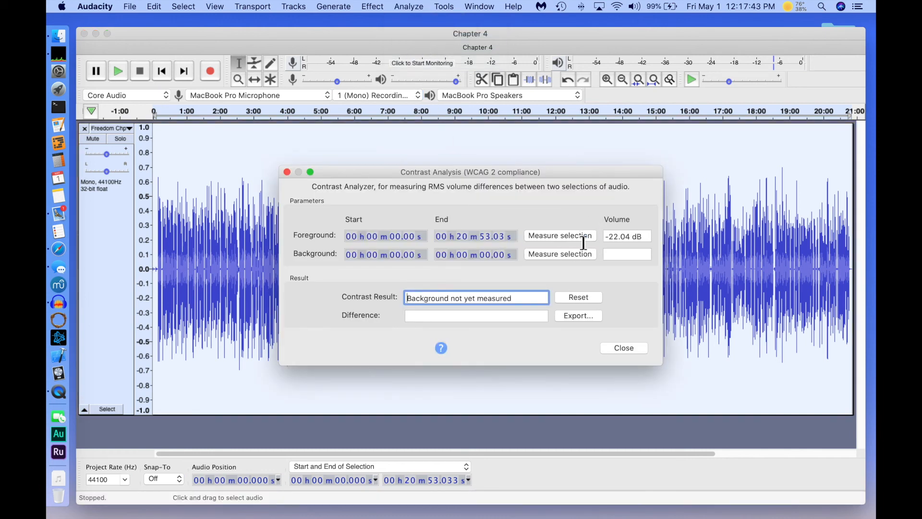
{"action": "left_click", "coordinate": [644, 238]}
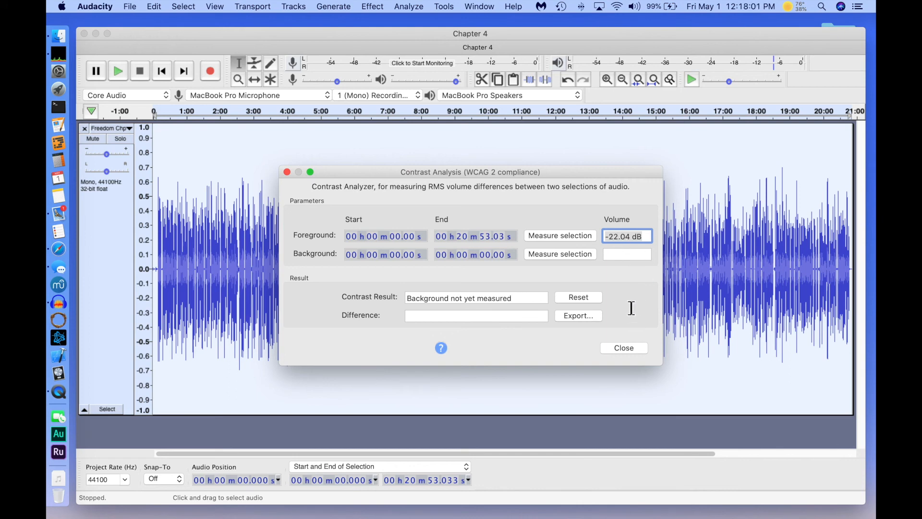
{"action": "left_click", "coordinate": [625, 348]}
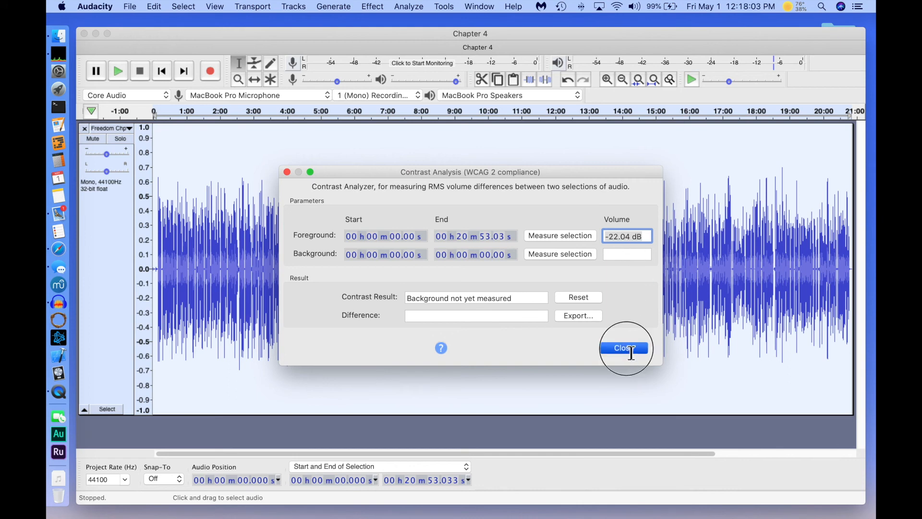
Run ACX Check on the whole track, highlight the RMS level line in the report, and close the results.
{"action": "left_click", "coordinate": [382, 7]}
{"action": "mouse_move", "coordinate": [403, 8]}
{"action": "left_click", "coordinate": [425, 59]}
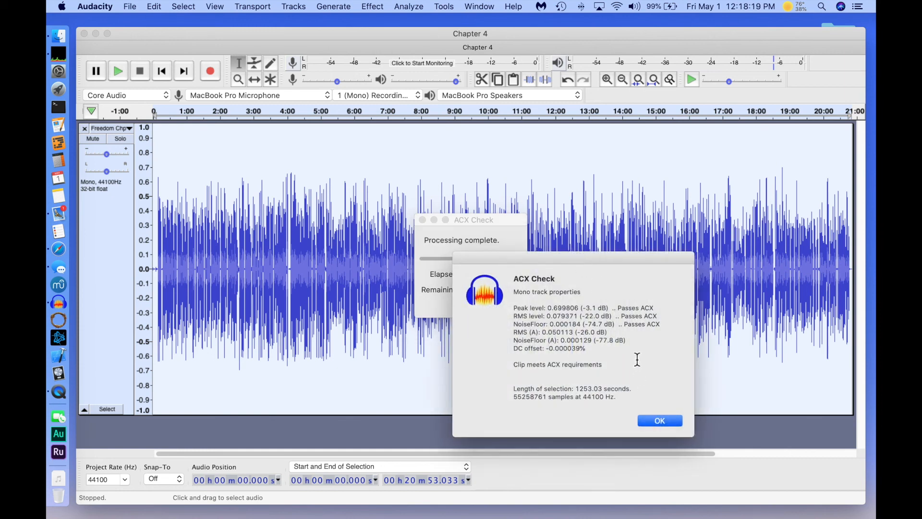
{"action": "left_click_drag", "start_coordinate": [655, 315], "coordinate": [512, 316]}
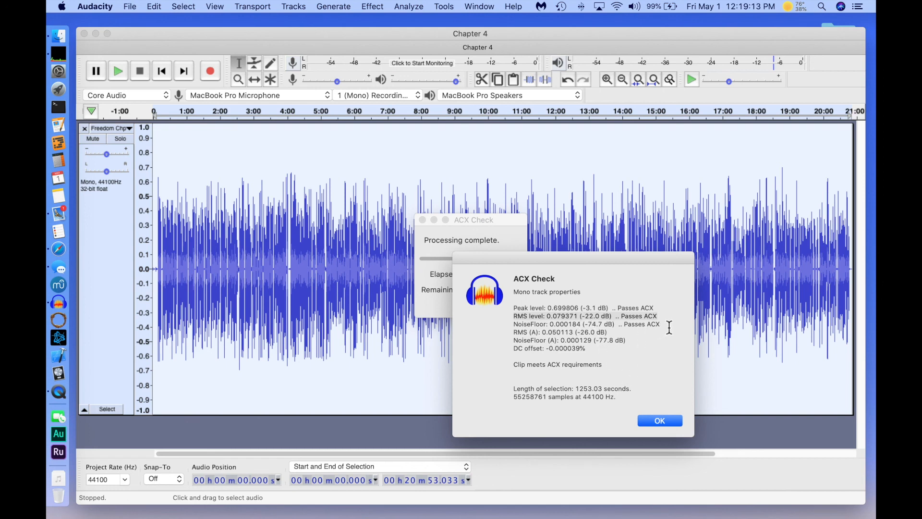
{"action": "left_click", "coordinate": [661, 421]}
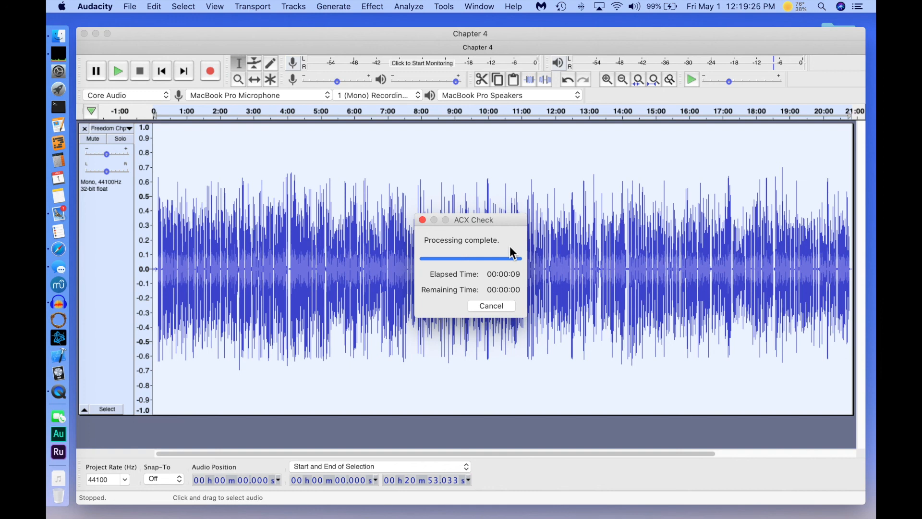
{"action": "left_click", "coordinate": [423, 220]}
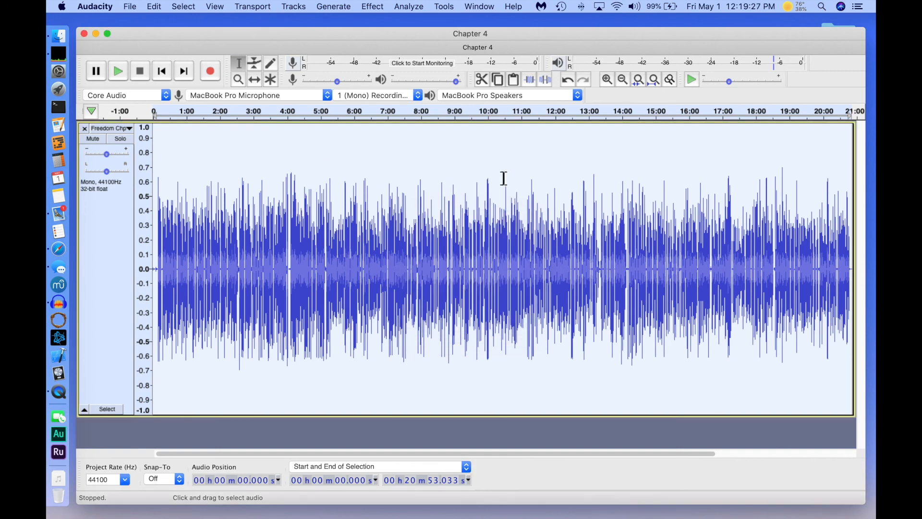